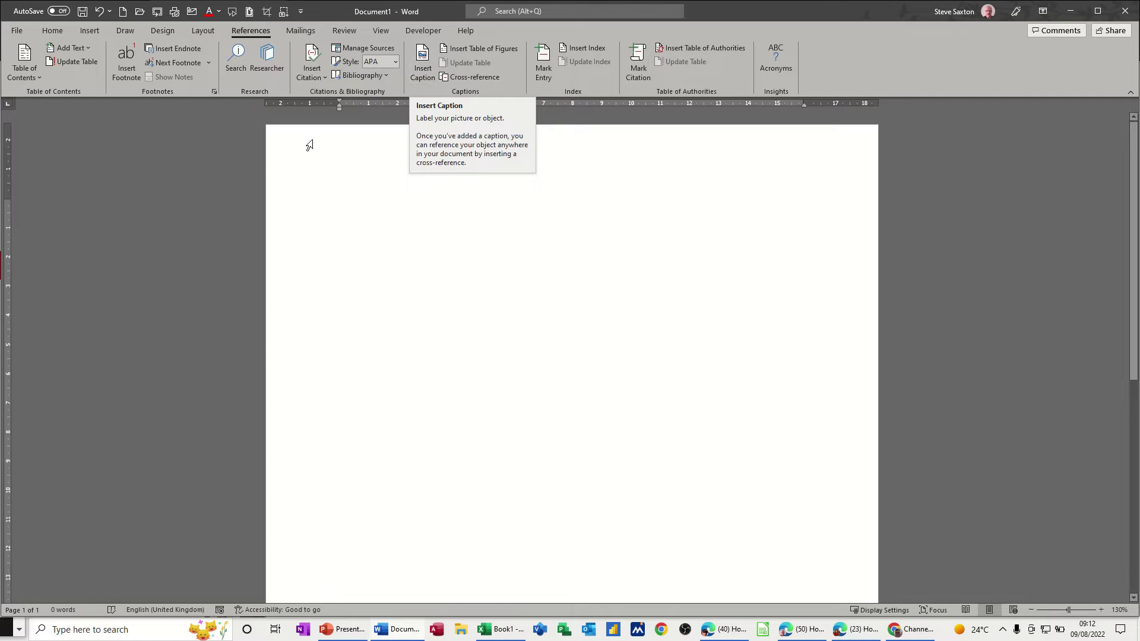
# Insert the 'sort and filter in calc.png' screenshot and shrink it to 3.21 × 6.32 cm
pyautogui.click(89, 31)
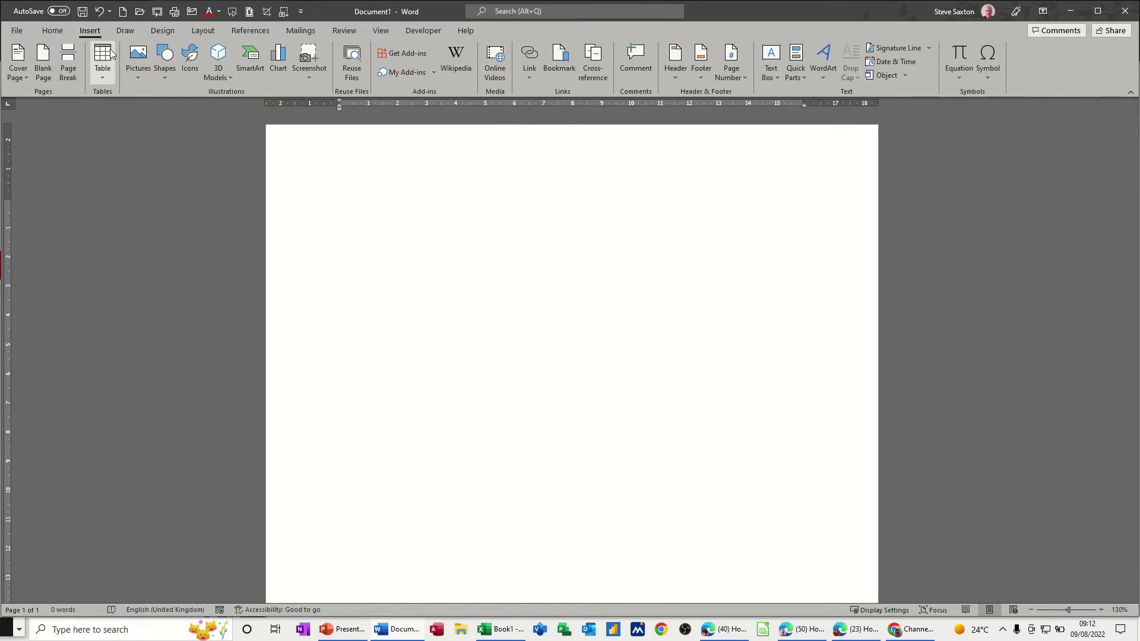
pyautogui.click(136, 77)
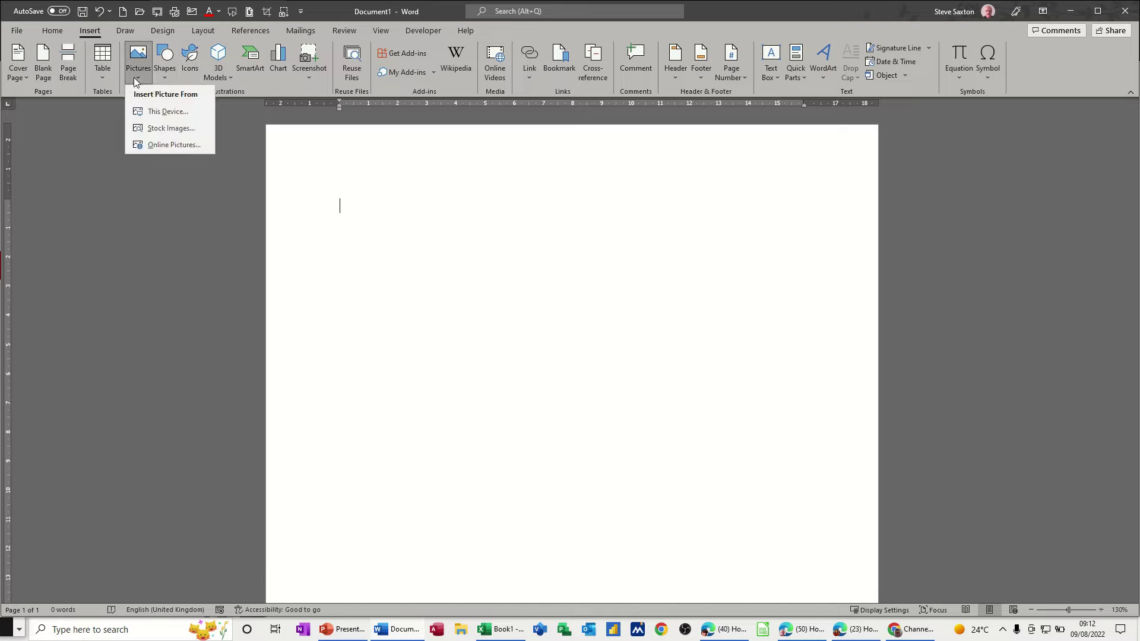
pyautogui.click(144, 113)
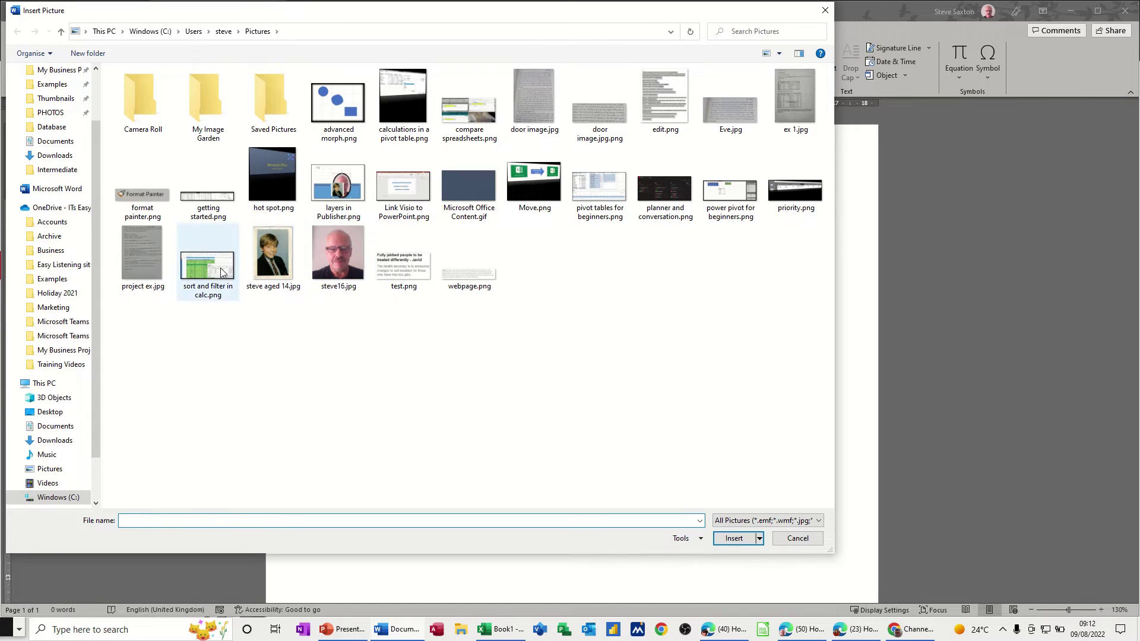
pyautogui.doubleClick(220, 270)
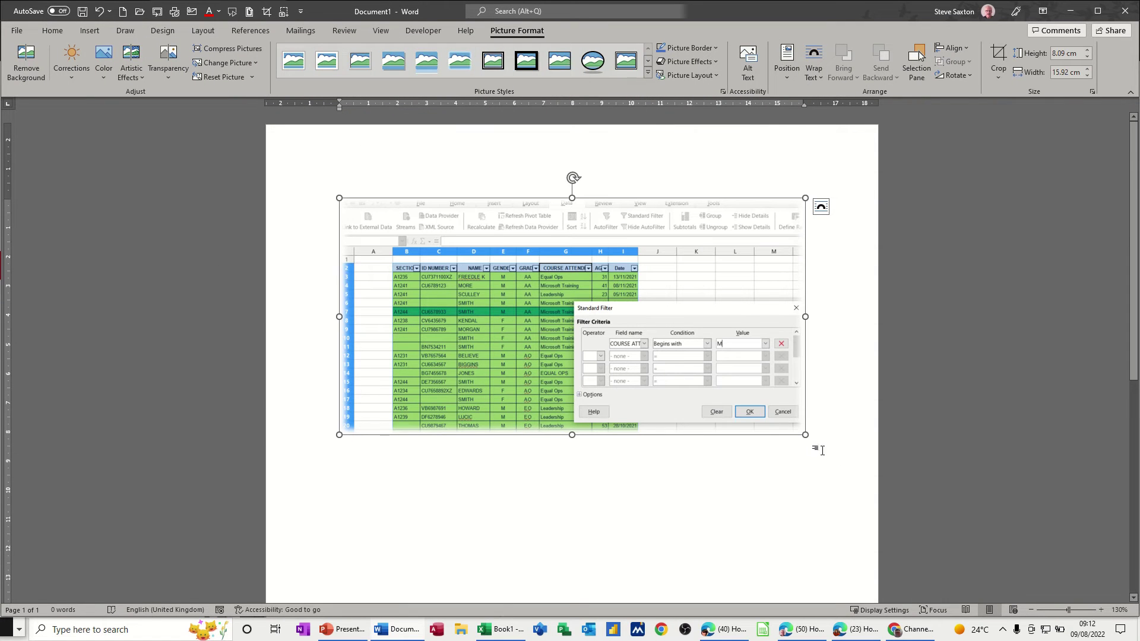
pyautogui.moveTo(804, 435); pyautogui.dragTo(271, 291)
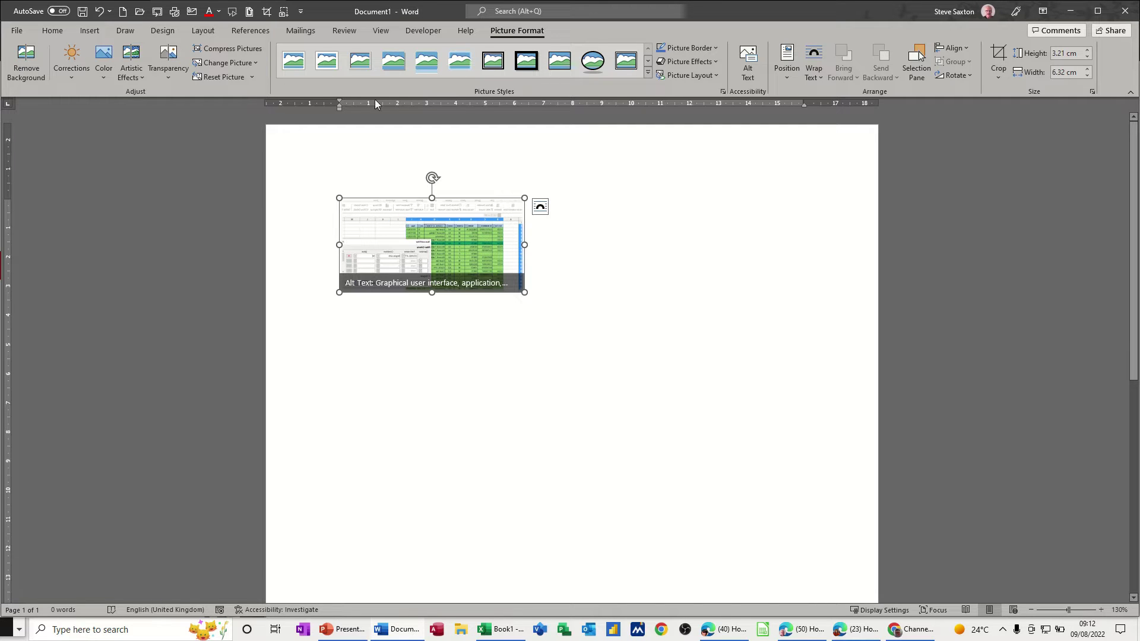
pyautogui.click(261, 33)
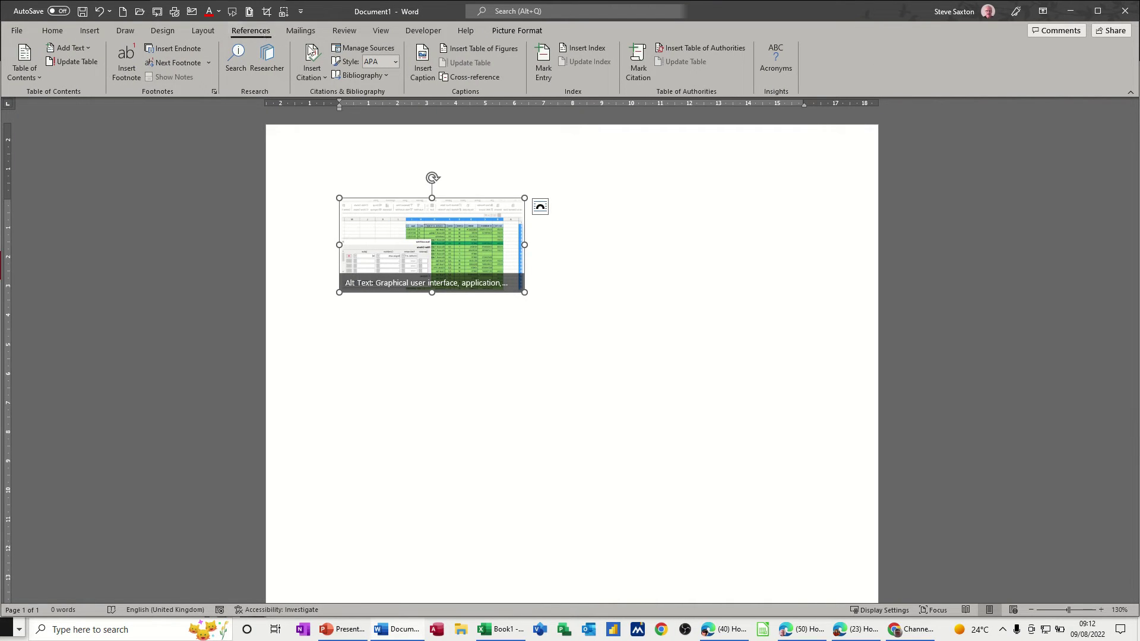
# Create a new 'Picture' caption label and add the caption 'Picture 1' above the screenshot
pyautogui.click(425, 68)
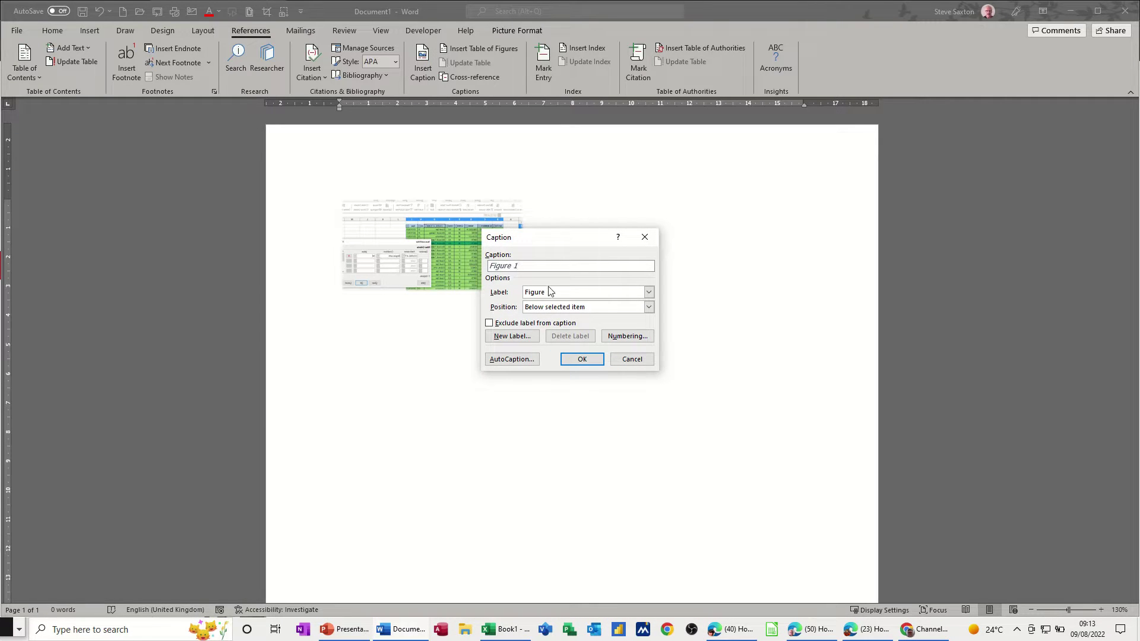
pyautogui.click(648, 293)
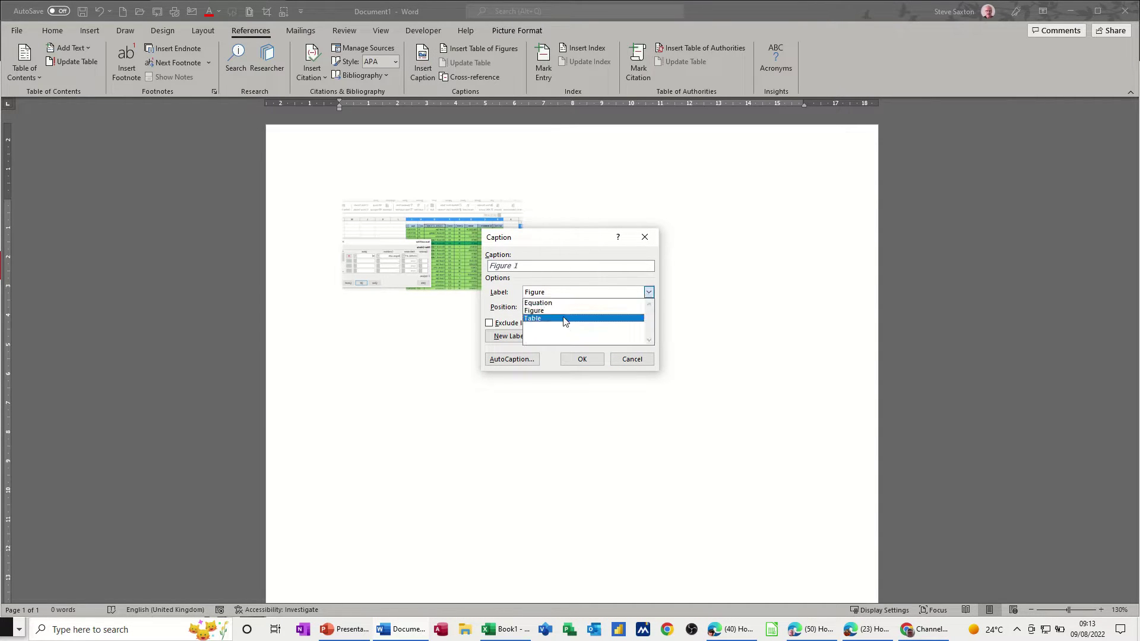
pyautogui.click(558, 243)
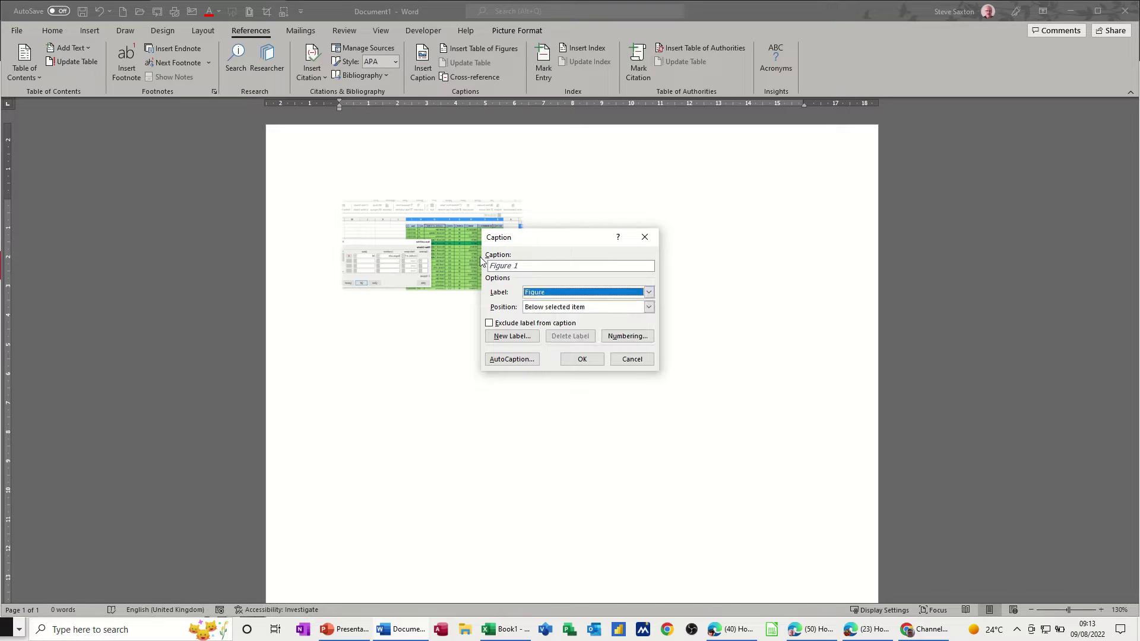
pyautogui.click(514, 336)
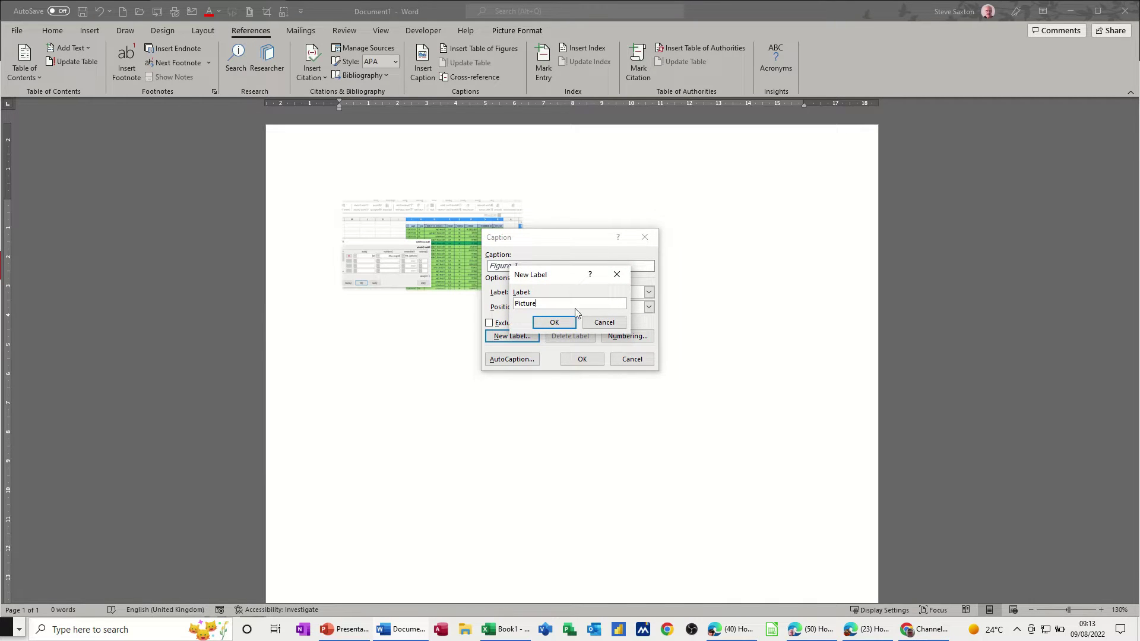
pyautogui.click(554, 322)
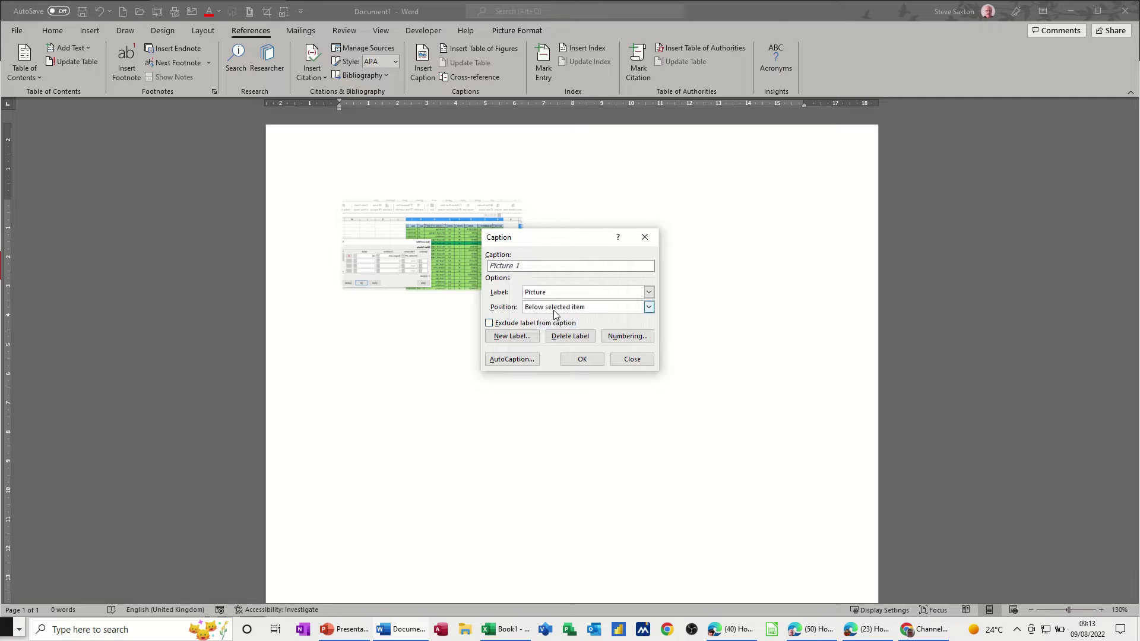
pyautogui.click(528, 309)
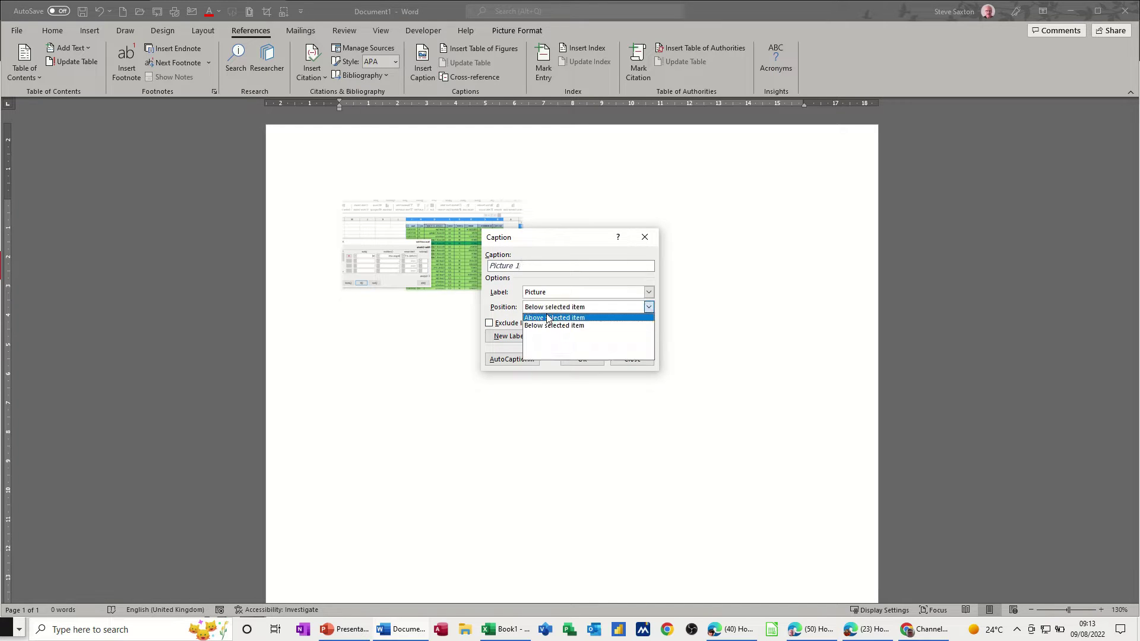
pyautogui.click(547, 318)
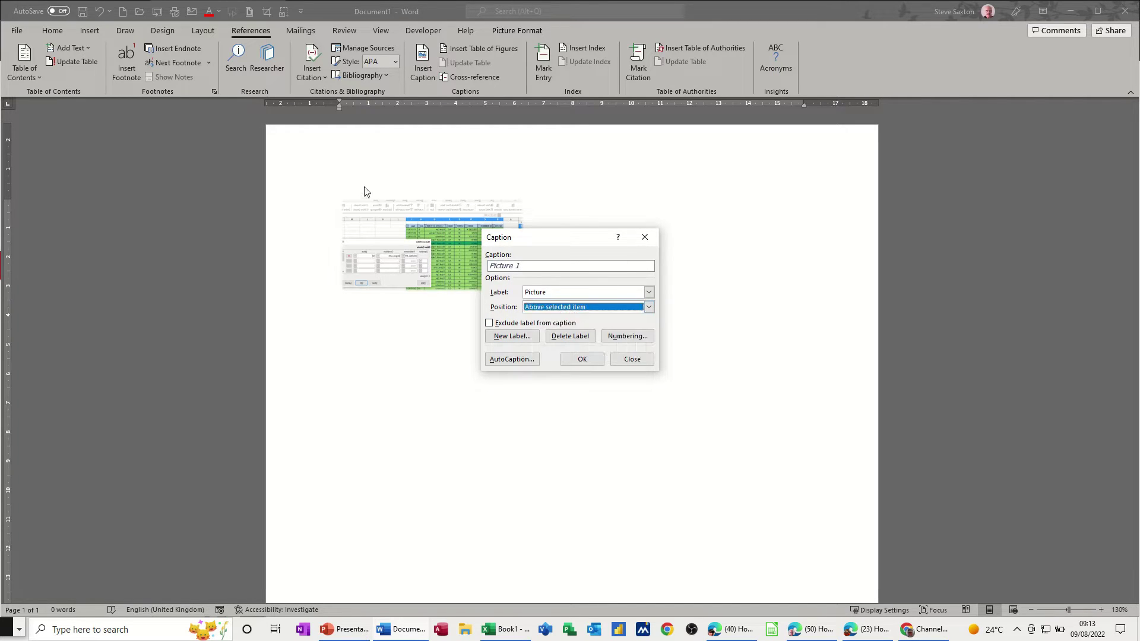
pyautogui.click(580, 360)
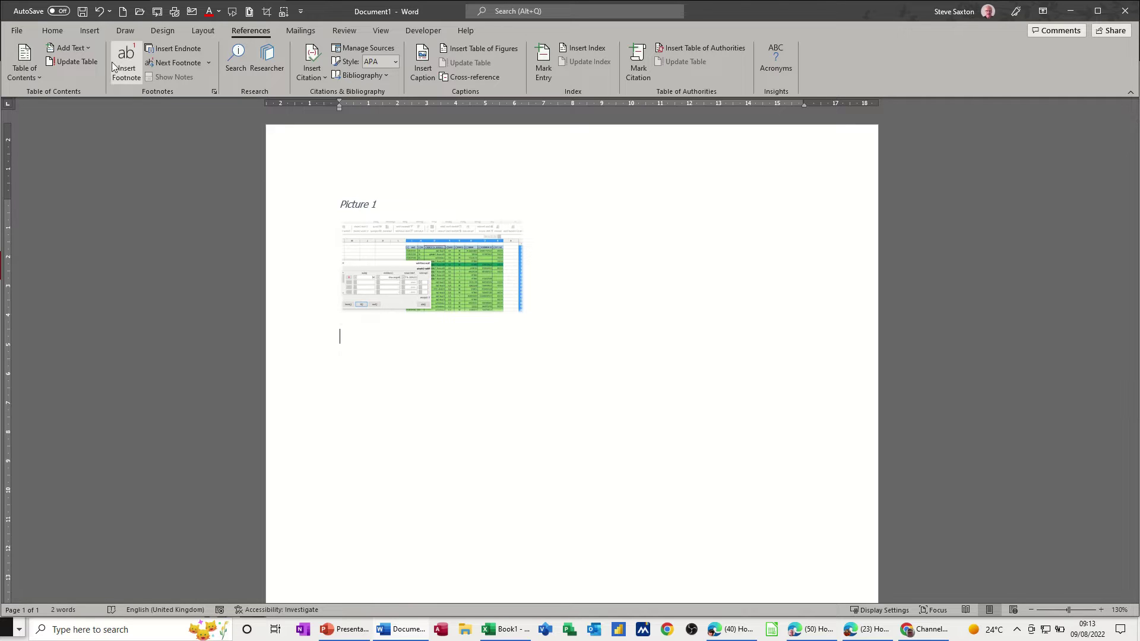
# Insert the head-and-shoulders photo from this computer below the screenshot and shrink it
pyautogui.click(89, 31)
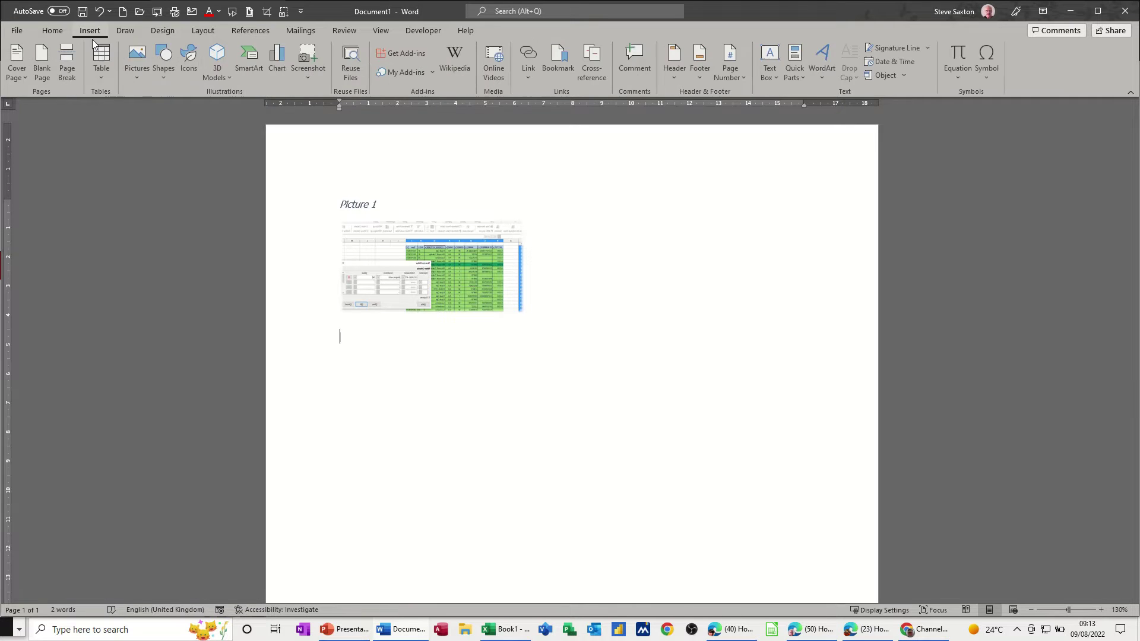
pyautogui.click(133, 78)
pyautogui.click(151, 110)
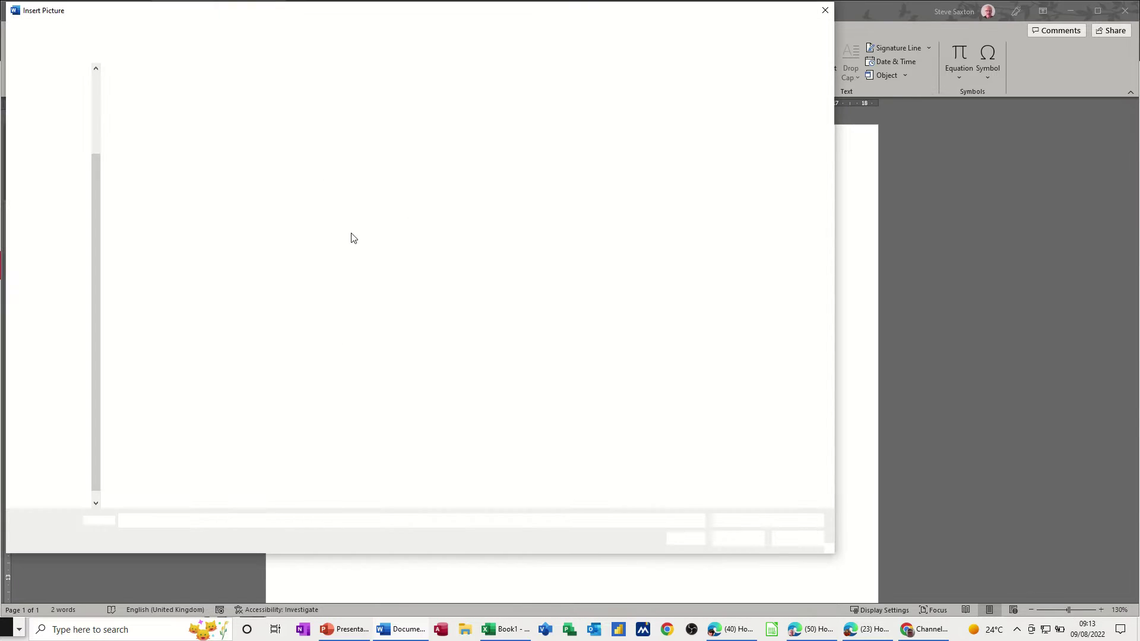
pyautogui.doubleClick(339, 258)
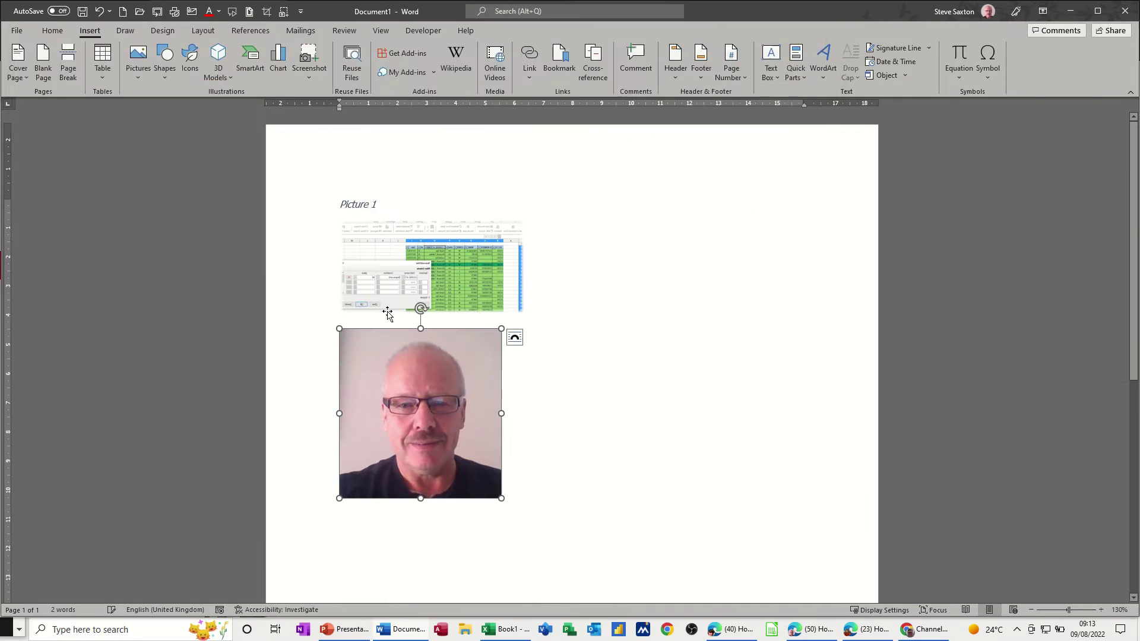
pyautogui.moveTo(501, 498); pyautogui.dragTo(431, 451)
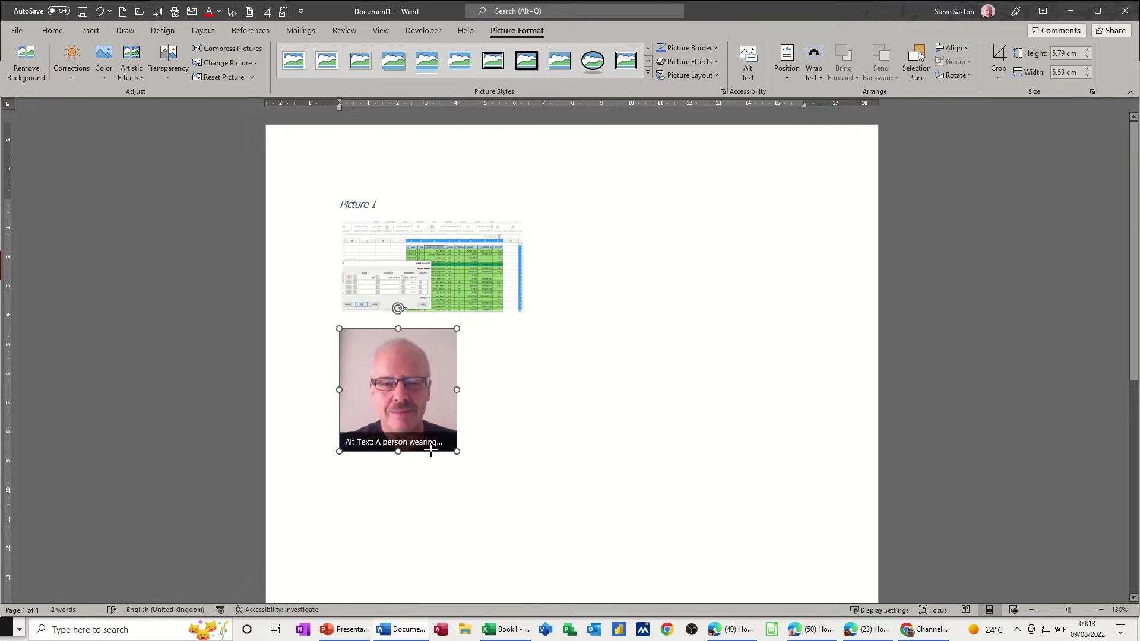
pyautogui.click(506, 345)
pyautogui.click(455, 328)
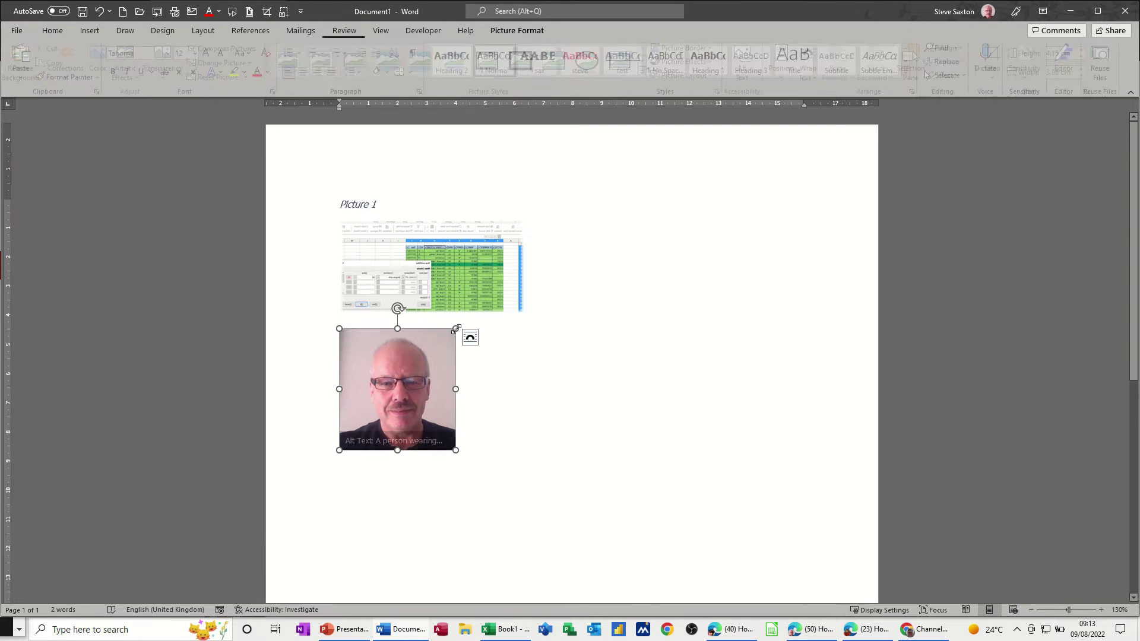
pyautogui.click(252, 31)
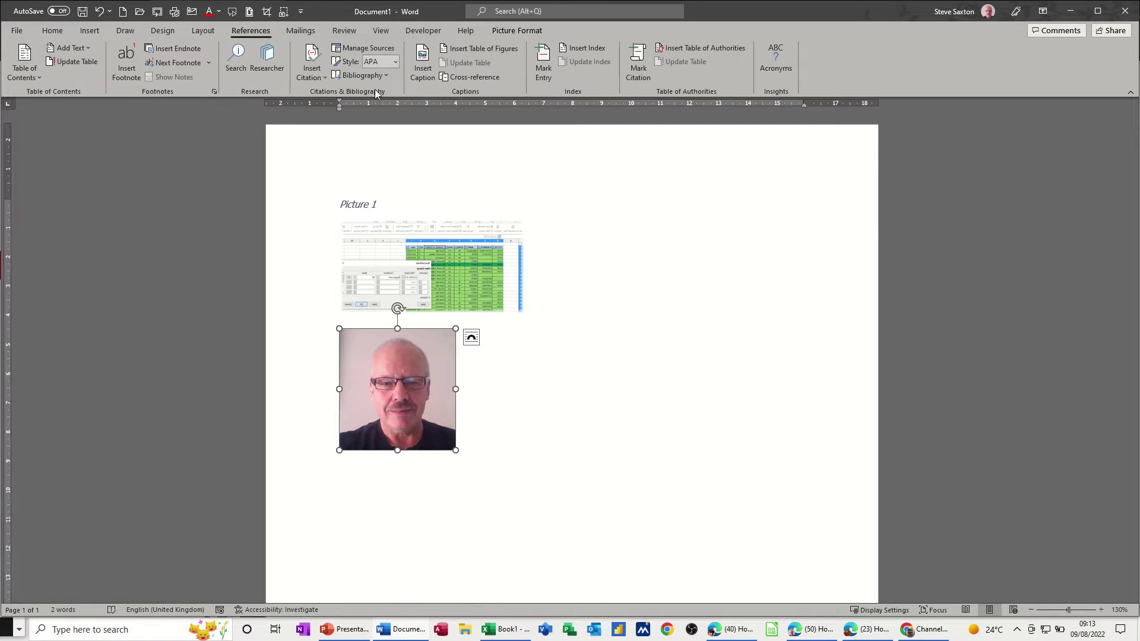
pyautogui.click(423, 64)
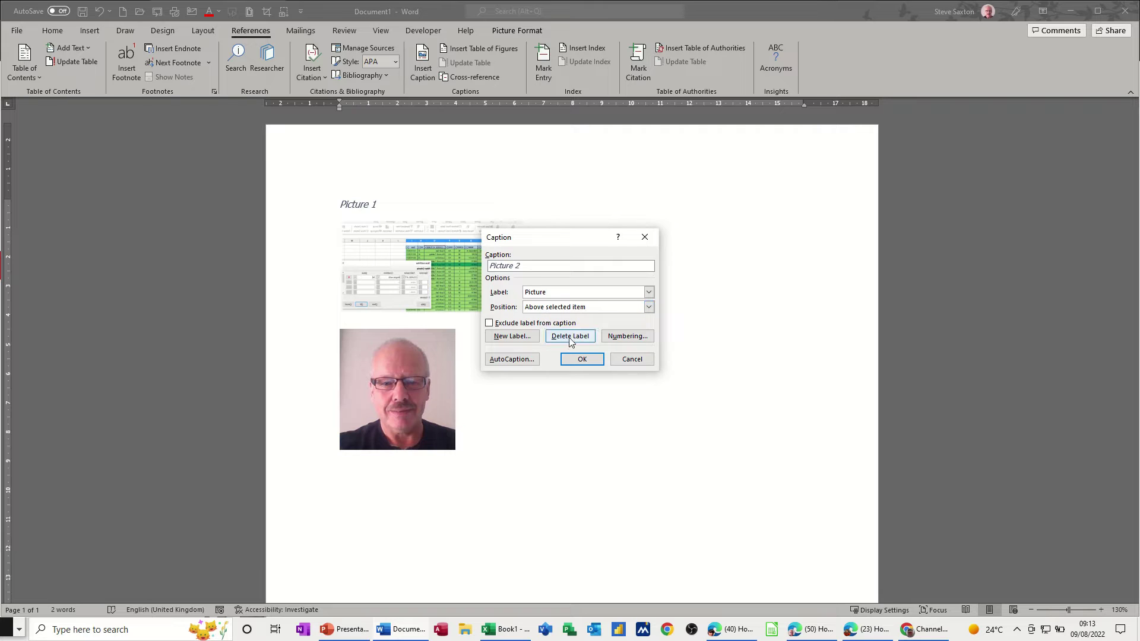
# Add the 'Picture 2' caption above the photo, then an empty line beneath it
pyautogui.click(582, 359)
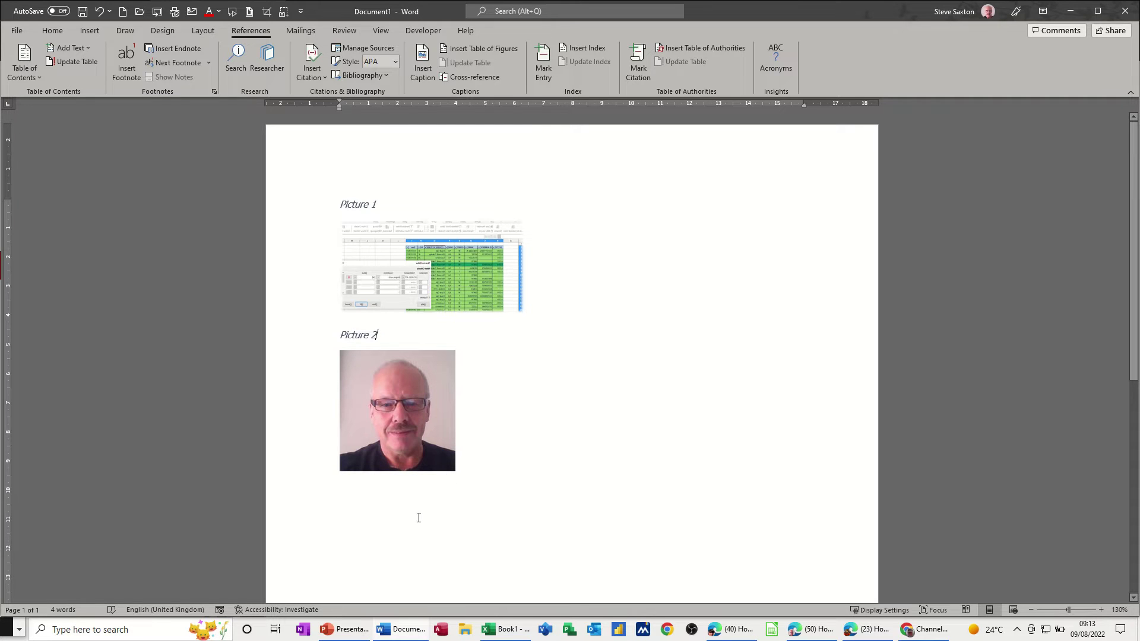
pyautogui.click(475, 473)
pyautogui.press('Return')
# Insert a table of figures with caption label Picture, listing Picture 1 and Picture 2
pyautogui.click(474, 50)
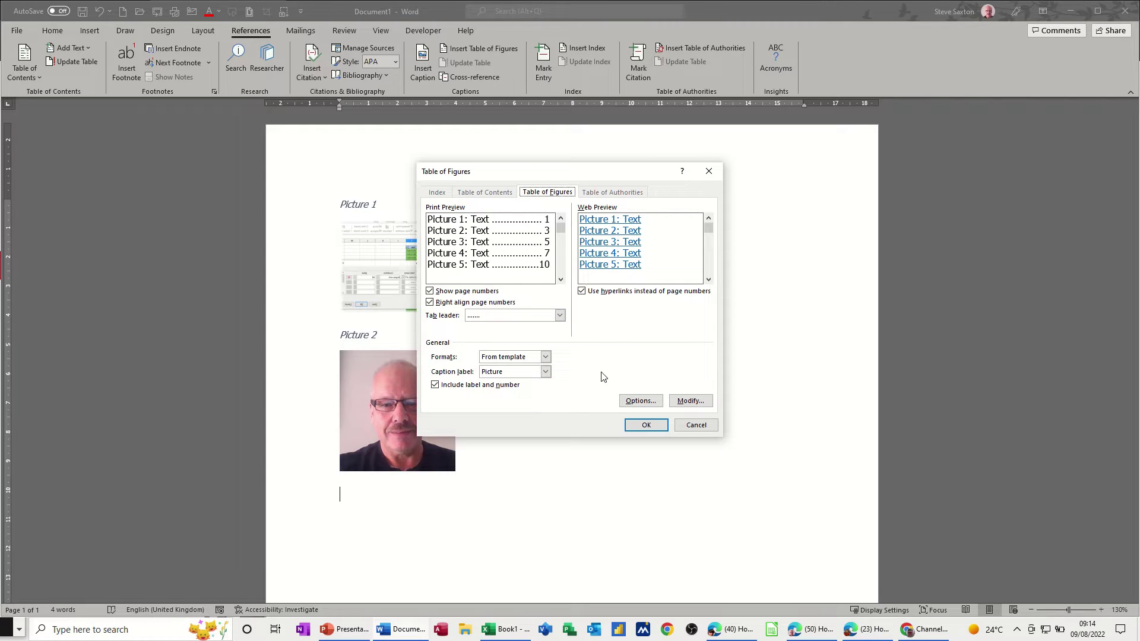
pyautogui.click(644, 425)
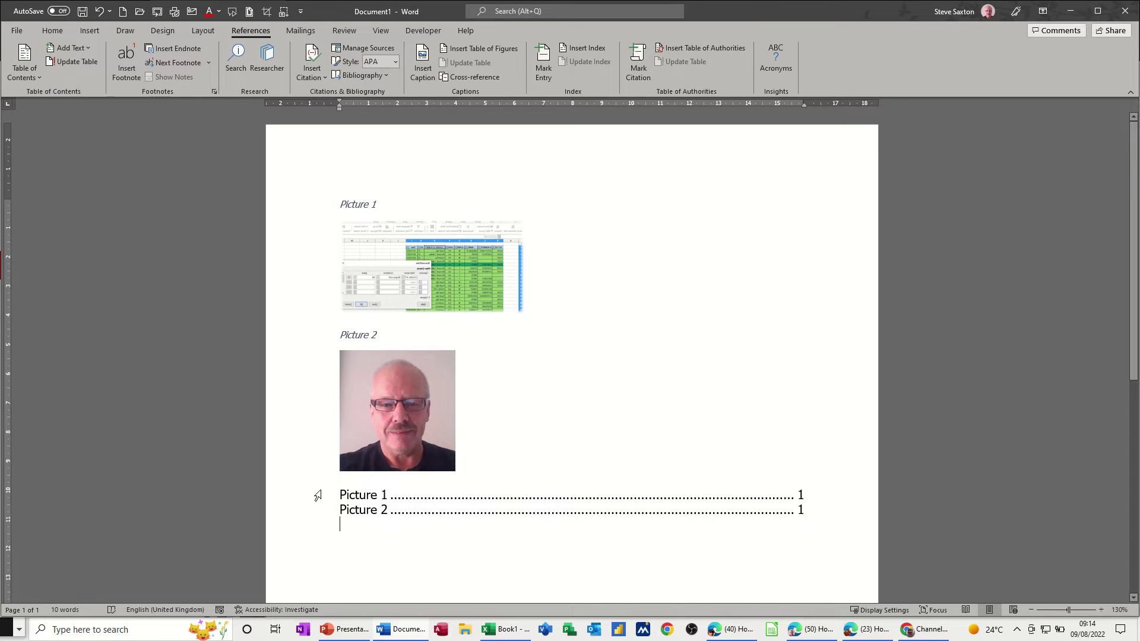
# Delete the table of figures from beneath the photo
pyautogui.moveTo(317, 497); pyautogui.dragTo(319, 516)
pyautogui.press('Delete')
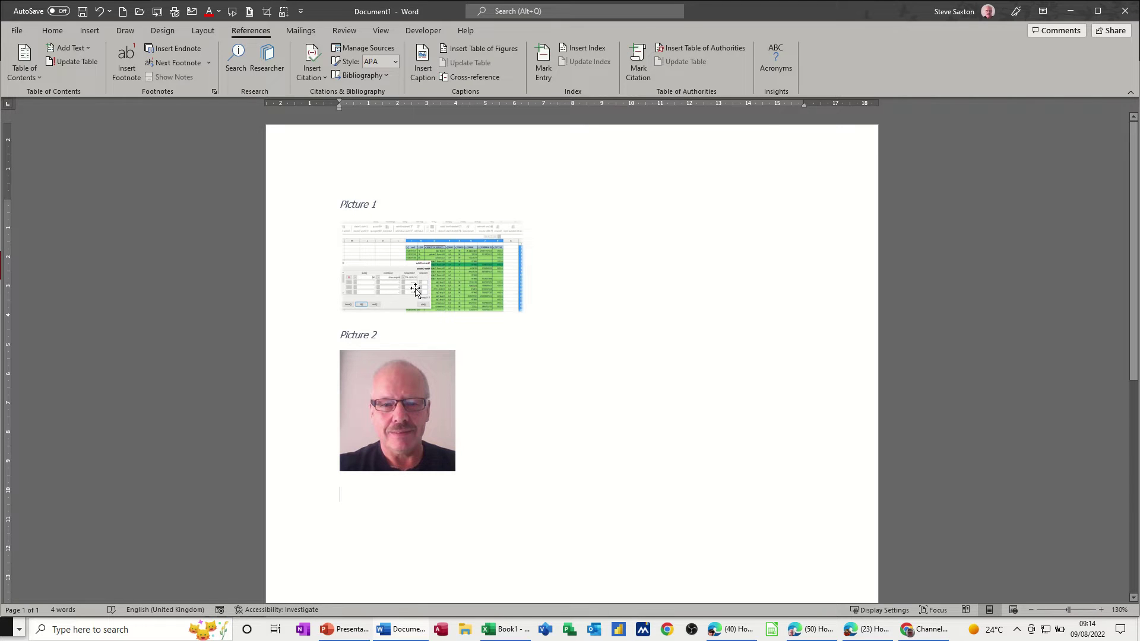
pyautogui.click(422, 70)
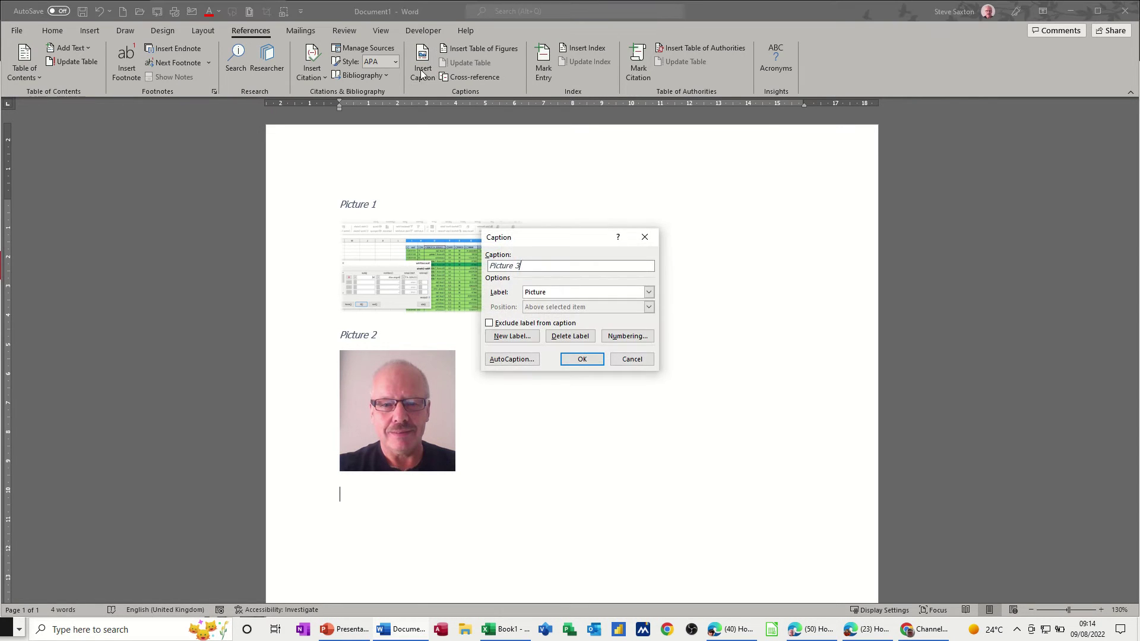
pyautogui.click(507, 362)
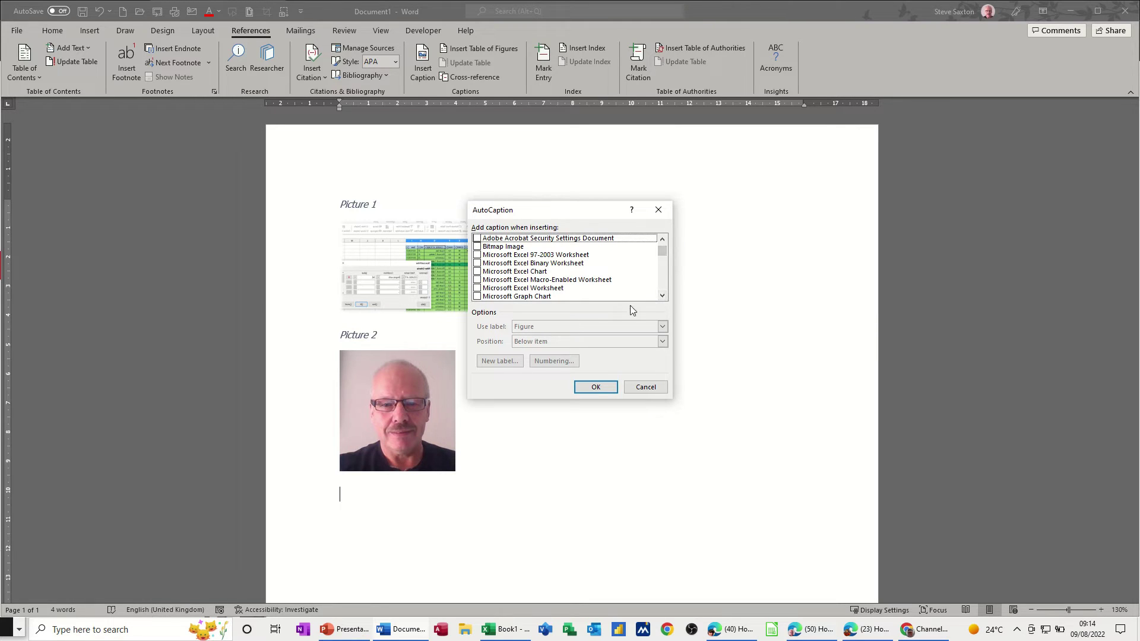
# Enable AutoCaption for Microsoft Word Table with label Table, positioned above the item
pyautogui.click(662, 296)
pyautogui.click(663, 297)
pyautogui.click(662, 296)
pyautogui.click(662, 297)
pyautogui.click(662, 296)
pyautogui.click(662, 296)
pyautogui.click(663, 297)
pyautogui.click(662, 296)
pyautogui.click(663, 296)
pyautogui.click(662, 296)
pyautogui.click(476, 296)
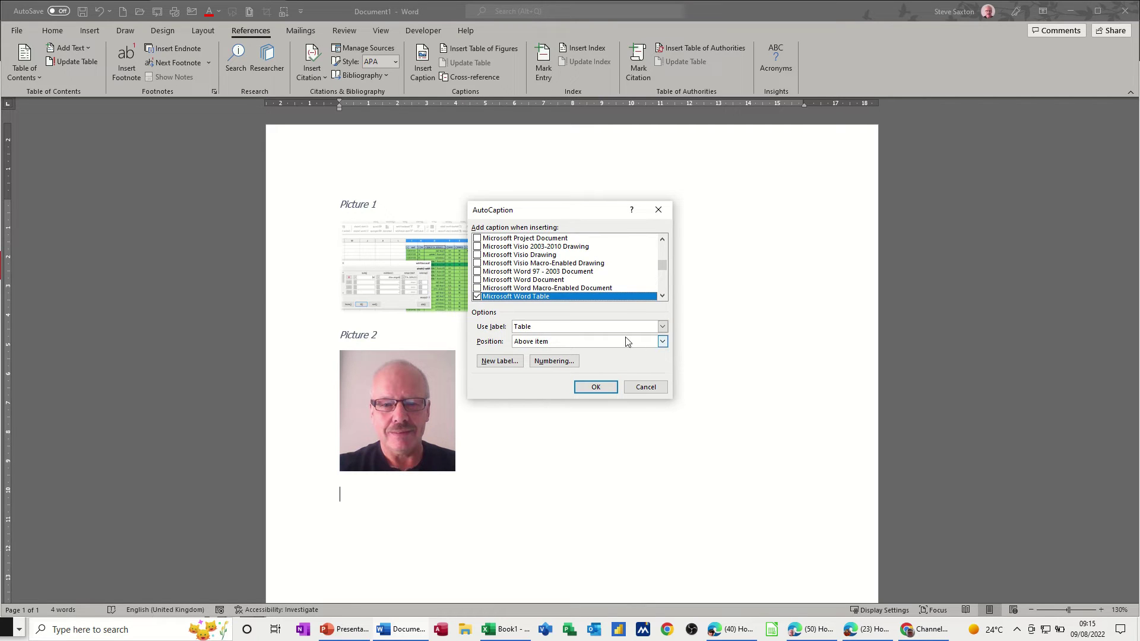
pyautogui.click(661, 327)
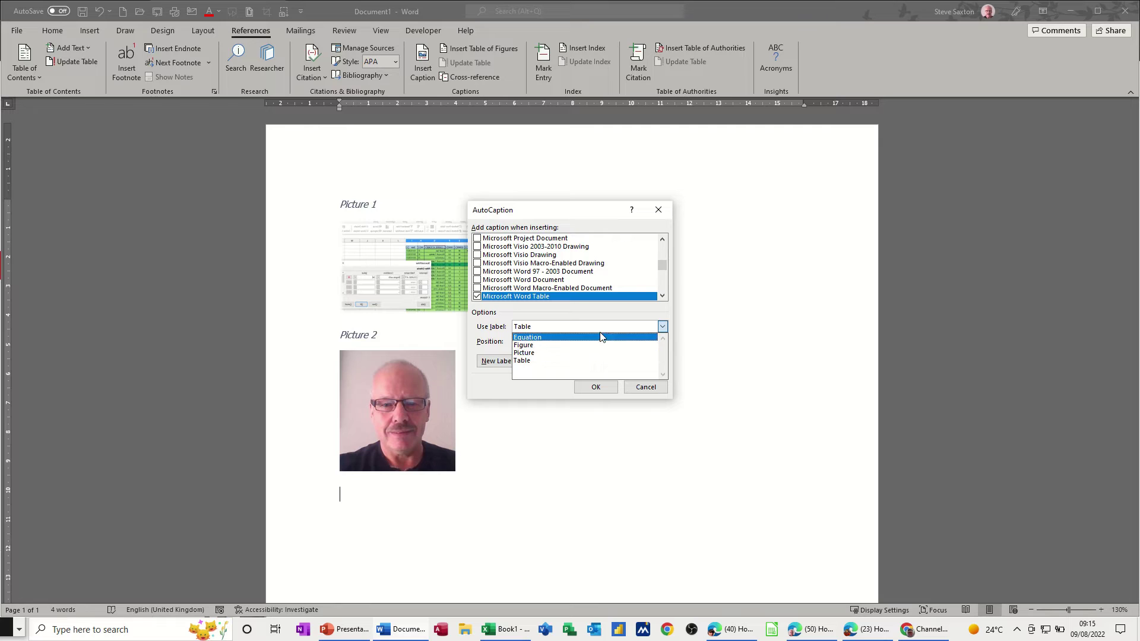
pyautogui.click(632, 319)
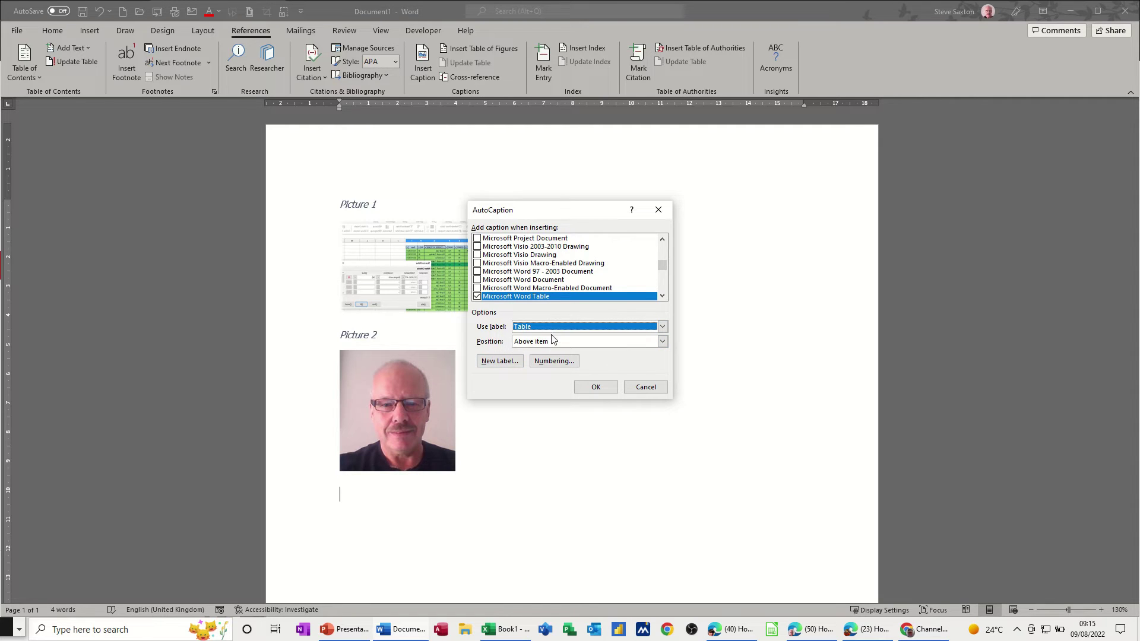
pyautogui.click(594, 387)
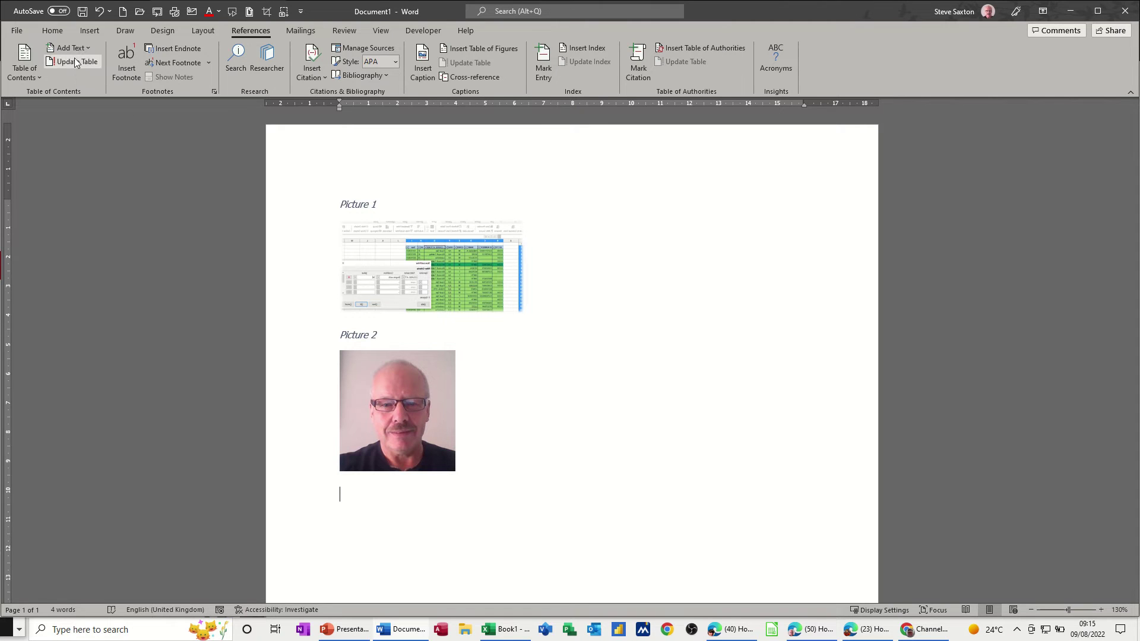
# Insert a 5×3 table, auto-captioned 'Table 1', below the pictures
pyautogui.click(82, 31)
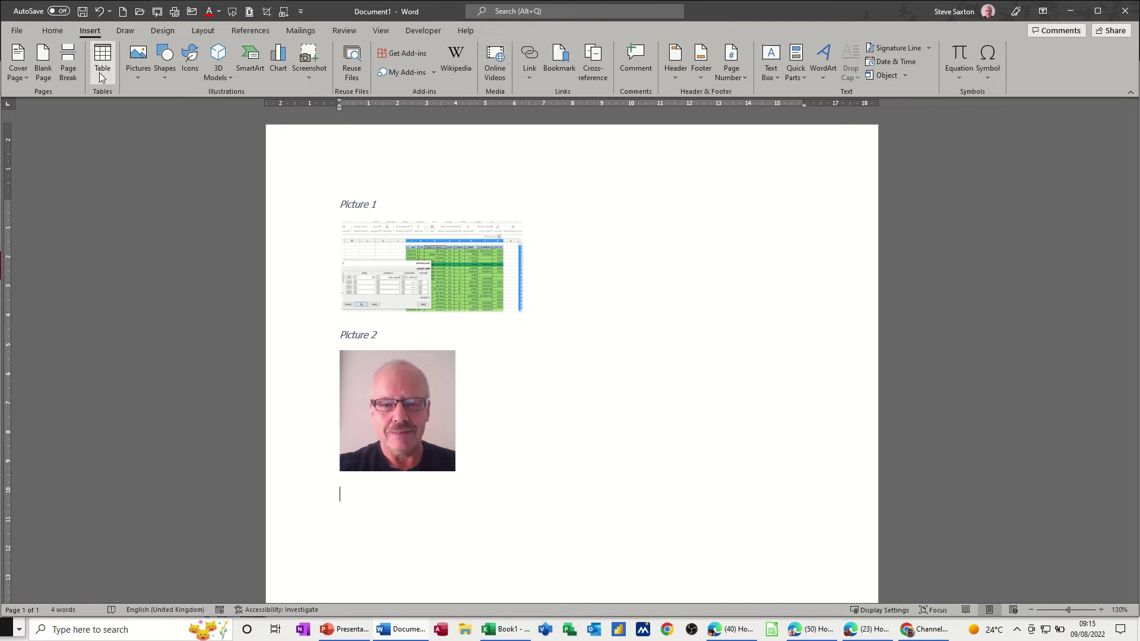
pyautogui.click(98, 72)
pyautogui.click(145, 137)
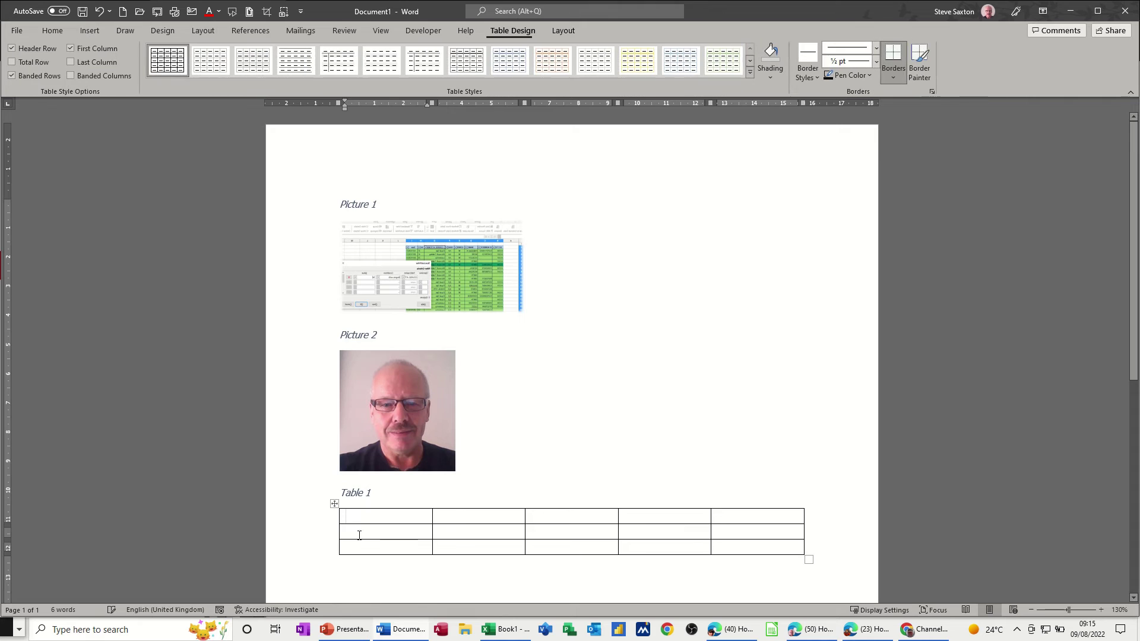
pyautogui.click(363, 571)
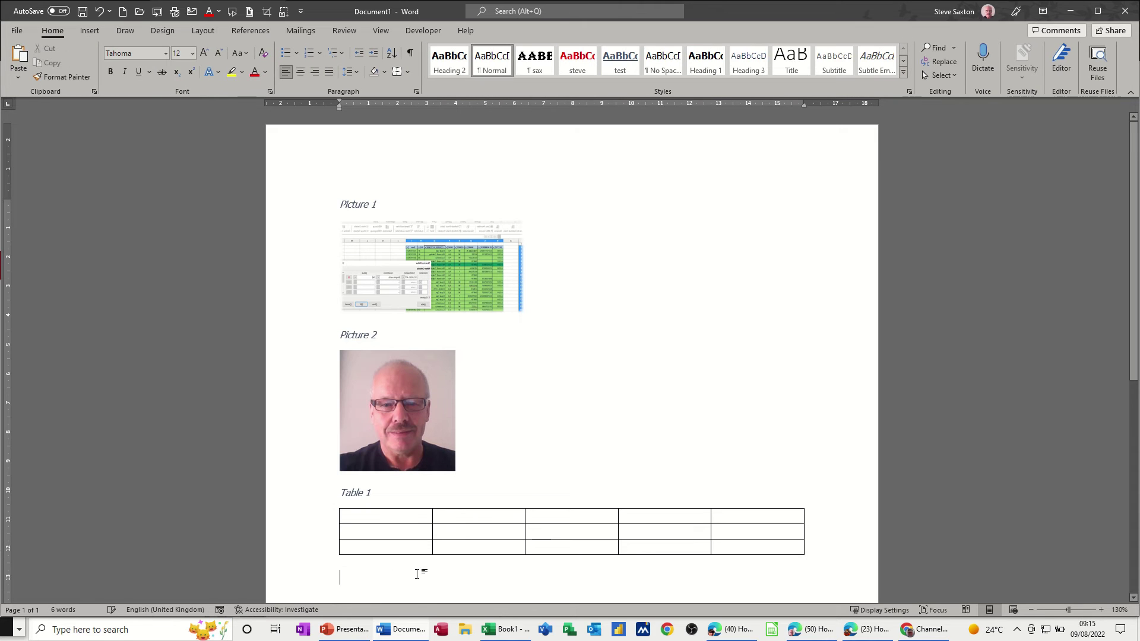
# Insert a 4×3 table auto-captioned 'Table 2' and add an empty line below it
pyautogui.click(87, 30)
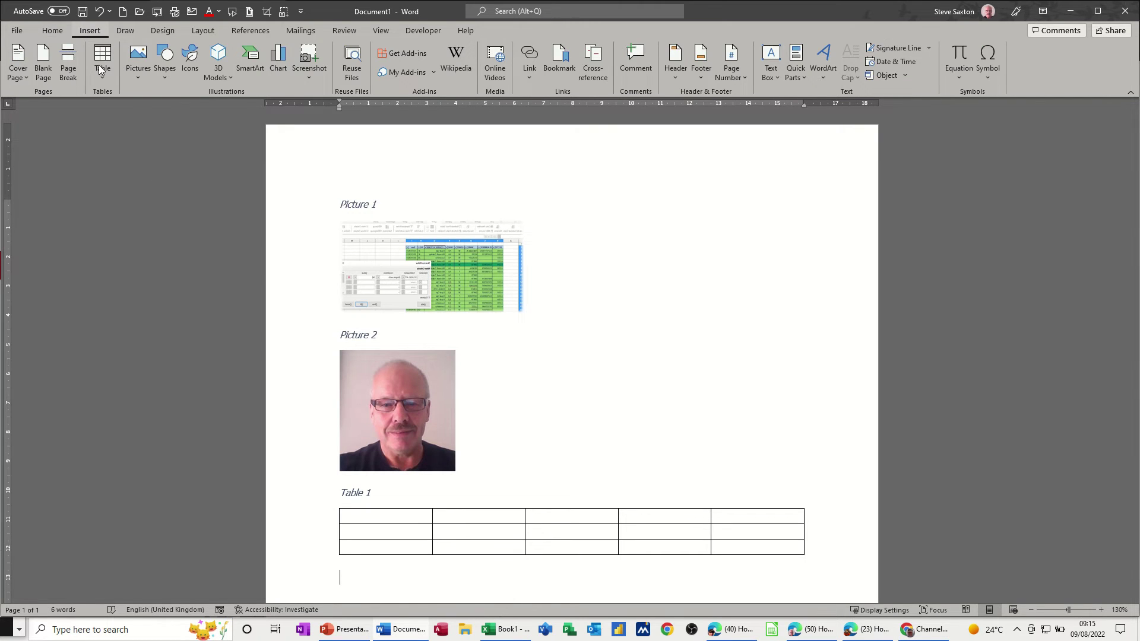
pyautogui.click(102, 66)
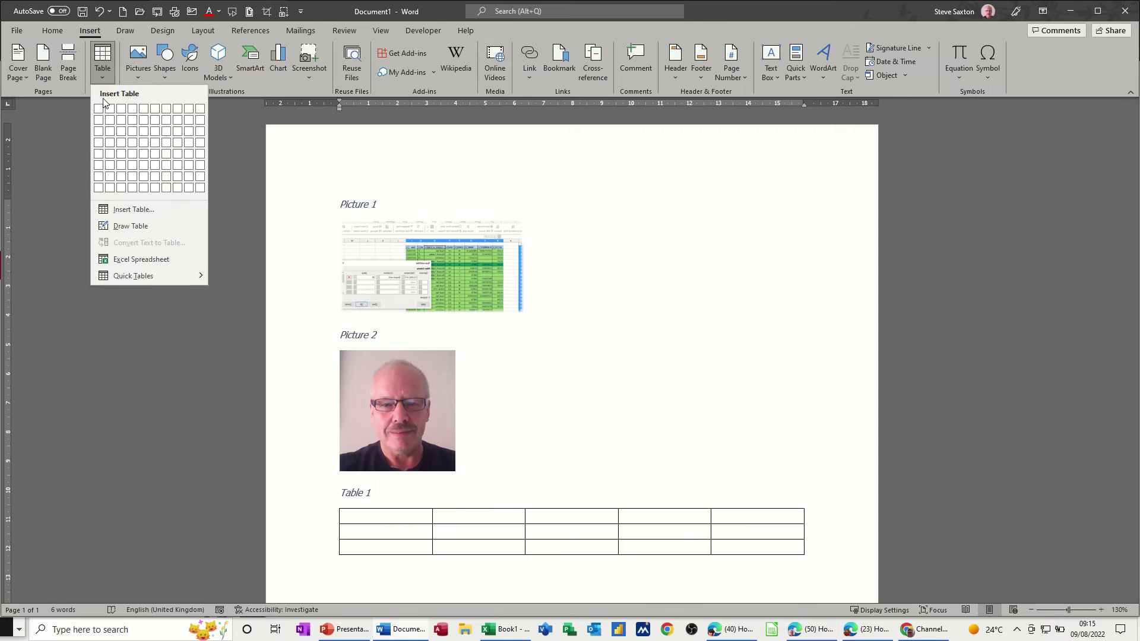
pyautogui.click(133, 130)
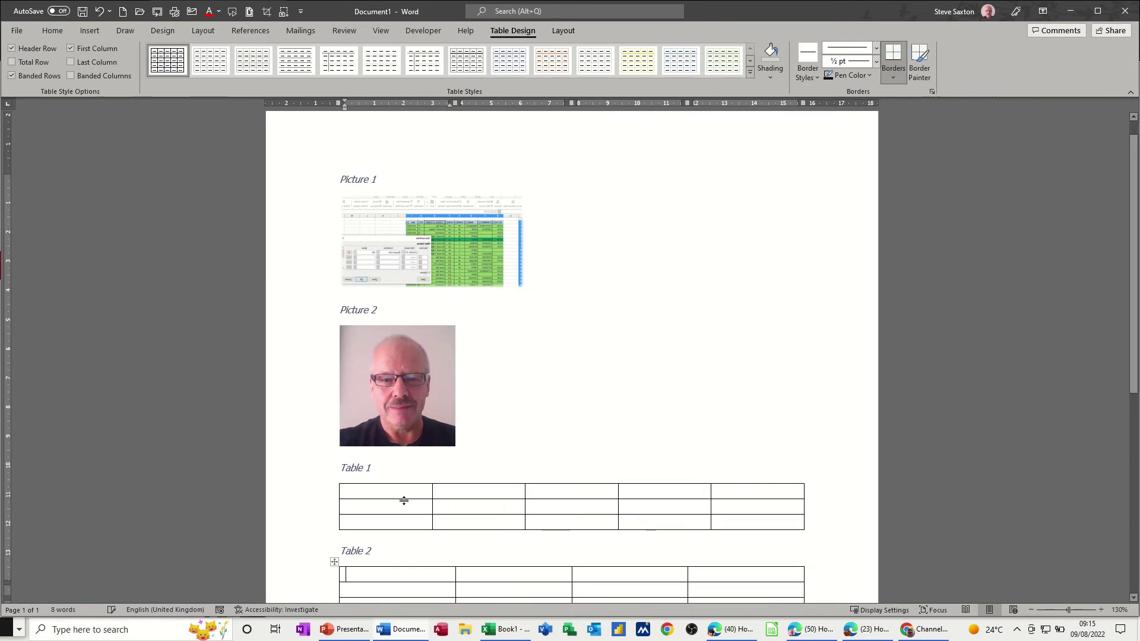
pyautogui.scroll(-3, 416, 504)
pyautogui.click(372, 481)
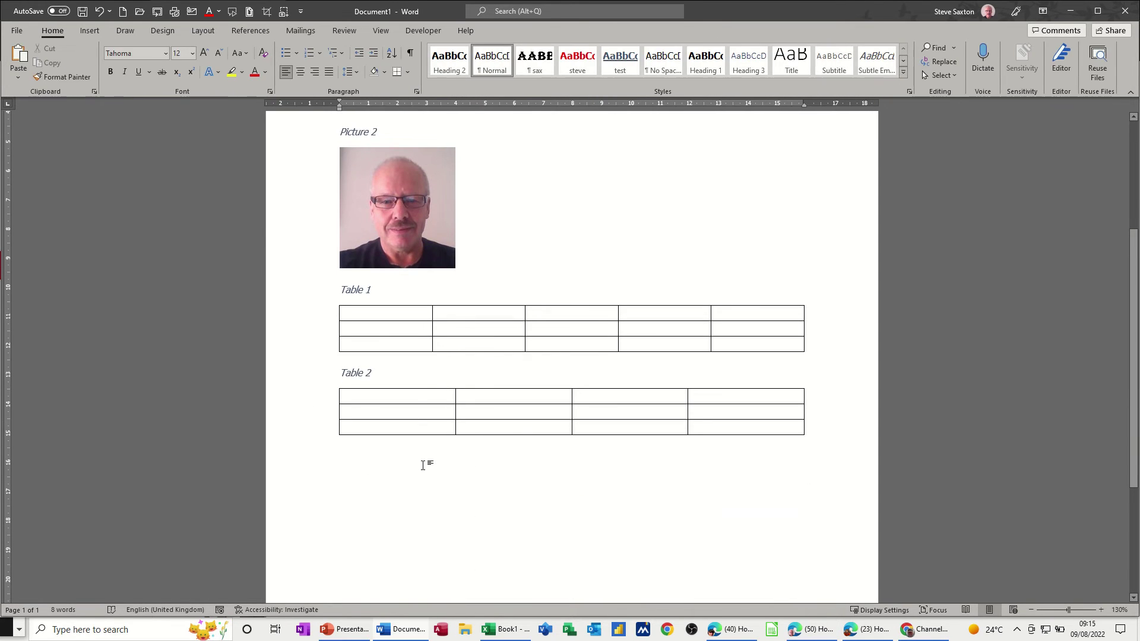
pyautogui.press('Return')
pyautogui.click(248, 33)
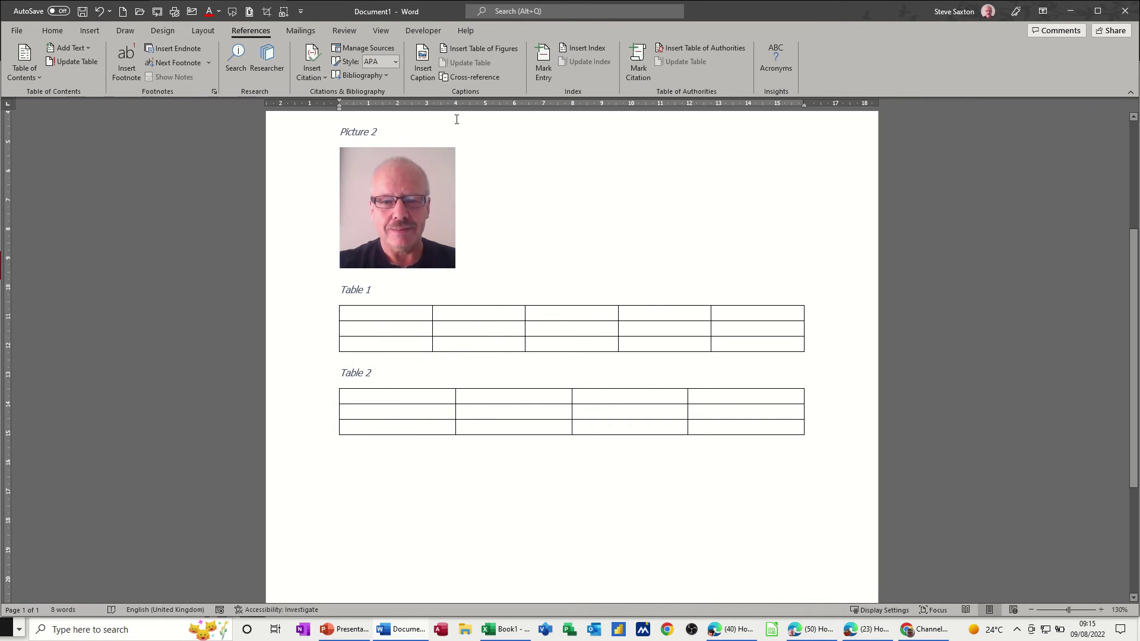
# Insert a table of figures with caption label Table, listing Table 1 and Table 2
pyautogui.click(493, 49)
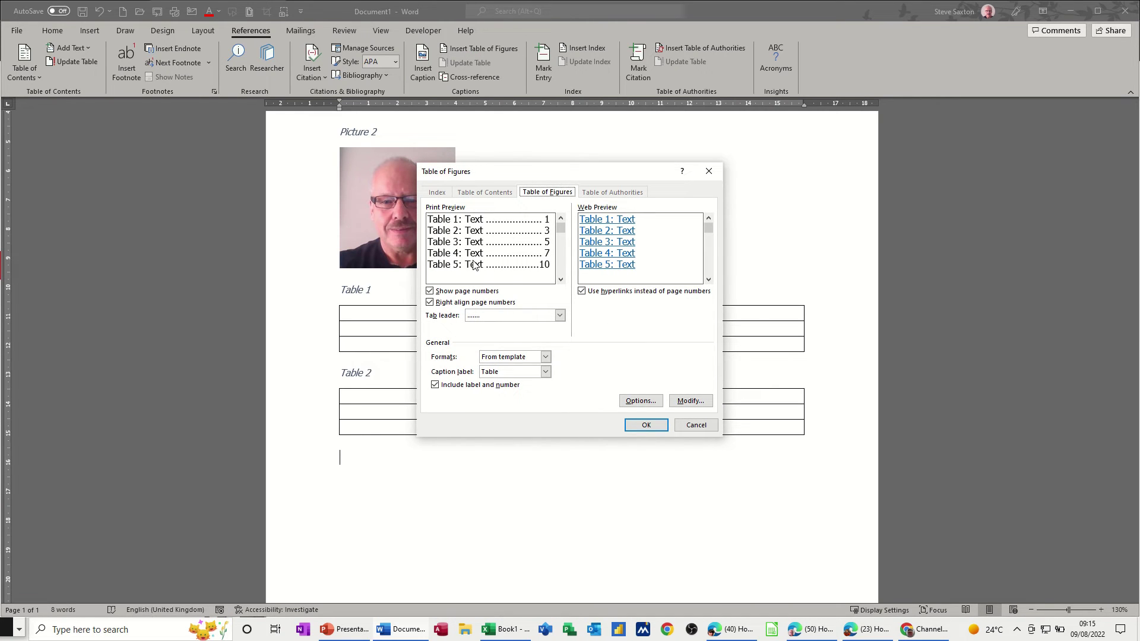
pyautogui.click(635, 427)
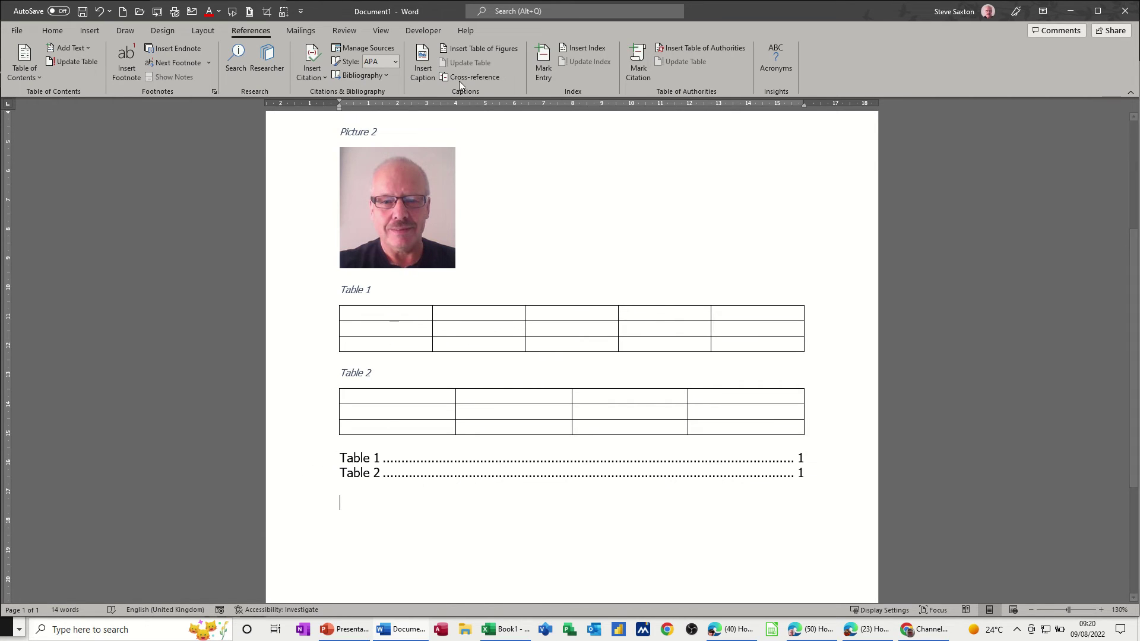
pyautogui.click(468, 51)
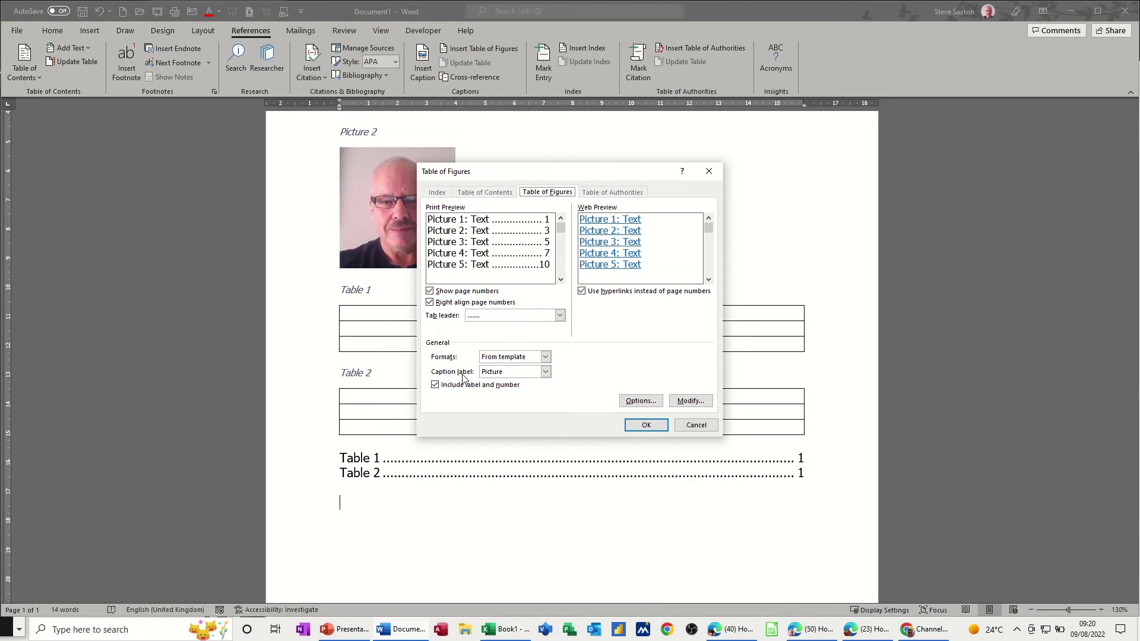
# Insert another table of figures with caption label Picture under the table list
pyautogui.click(545, 373)
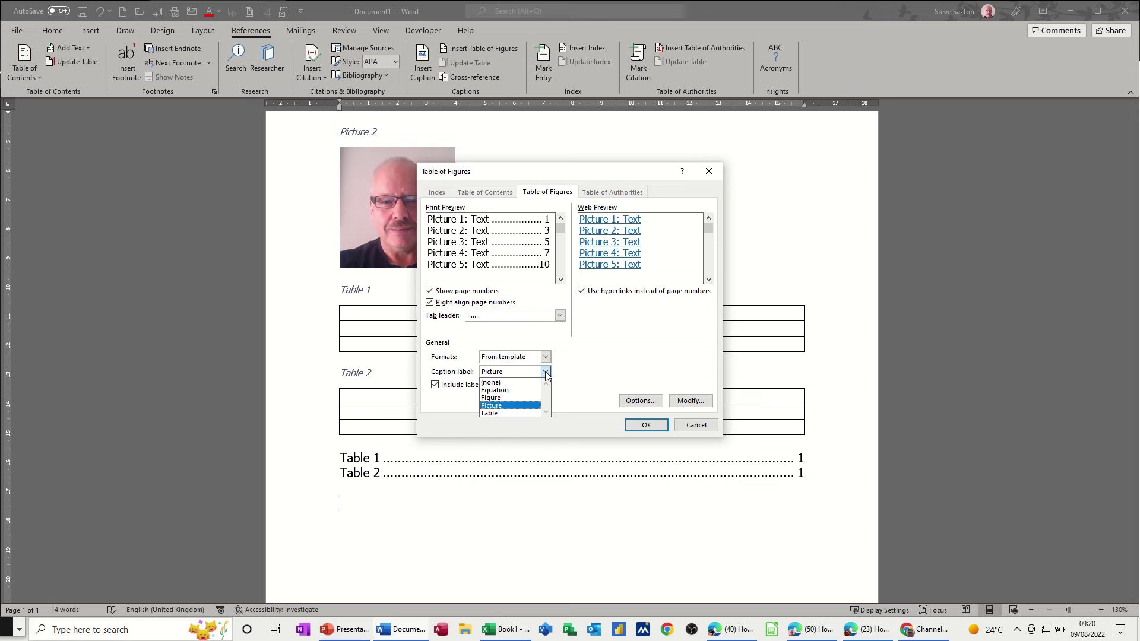
pyautogui.click(545, 372)
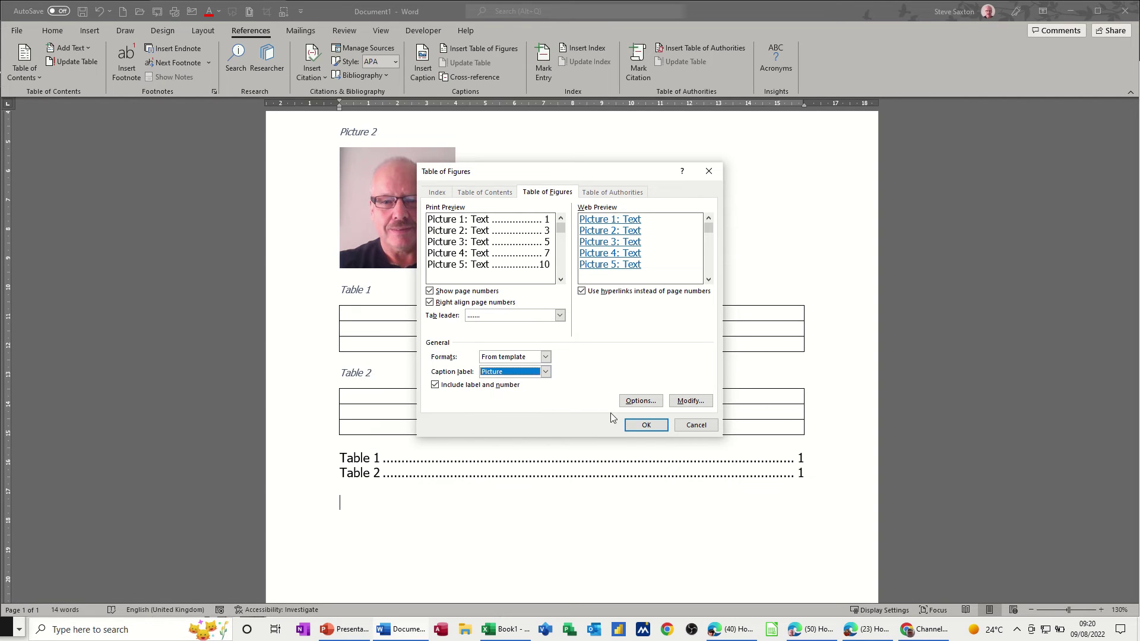
pyautogui.click(641, 428)
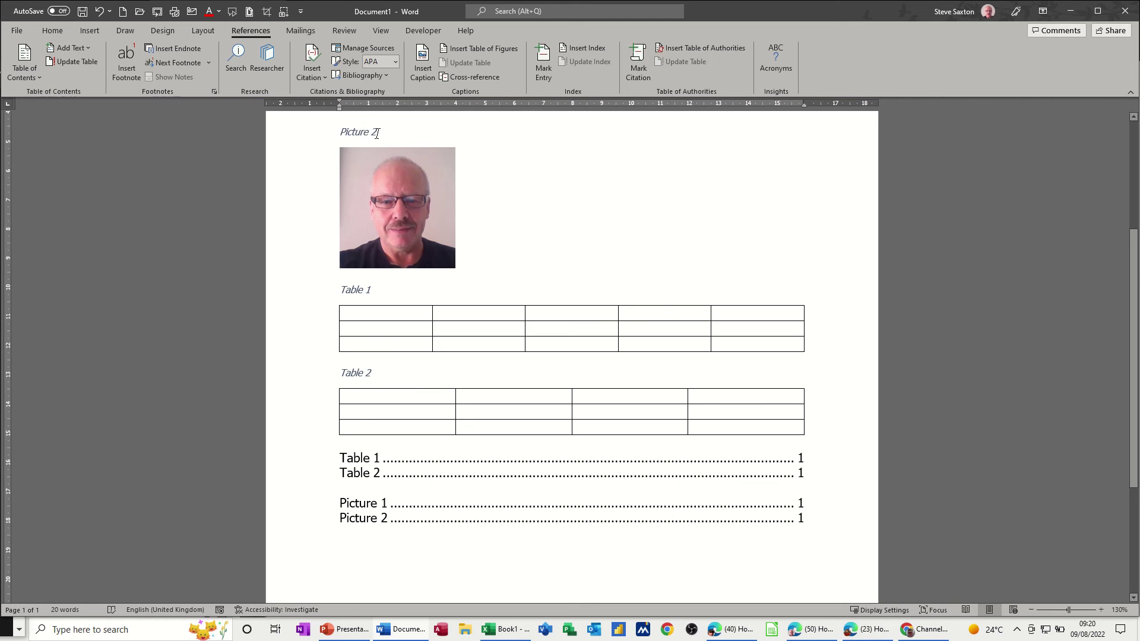
pyautogui.click(420, 56)
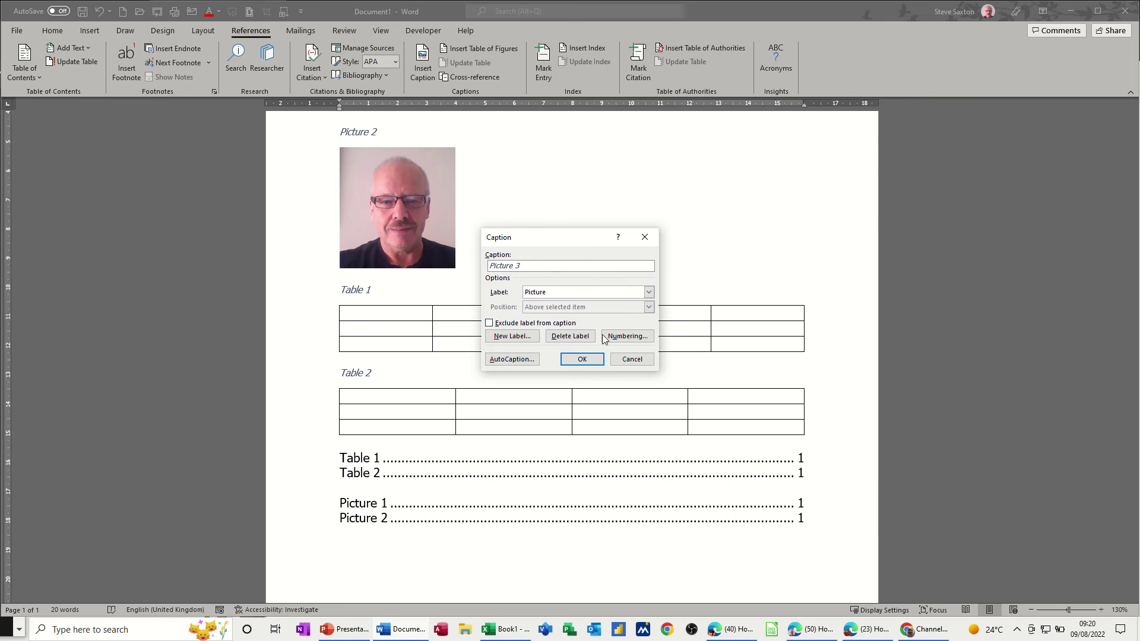
pyautogui.click(621, 337)
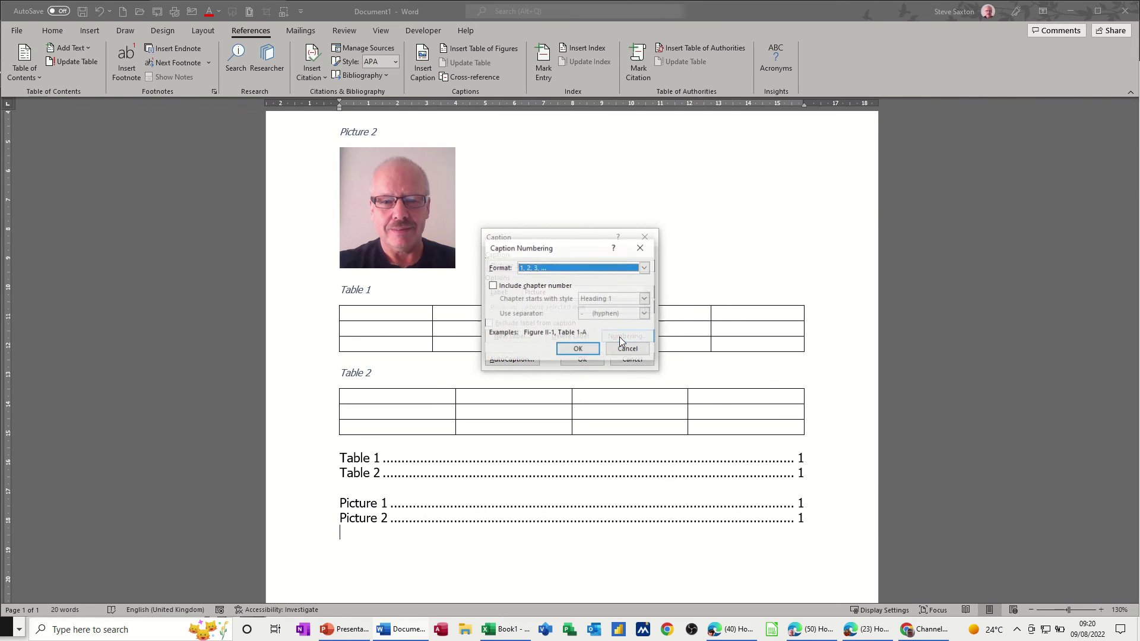
pyautogui.click(645, 268)
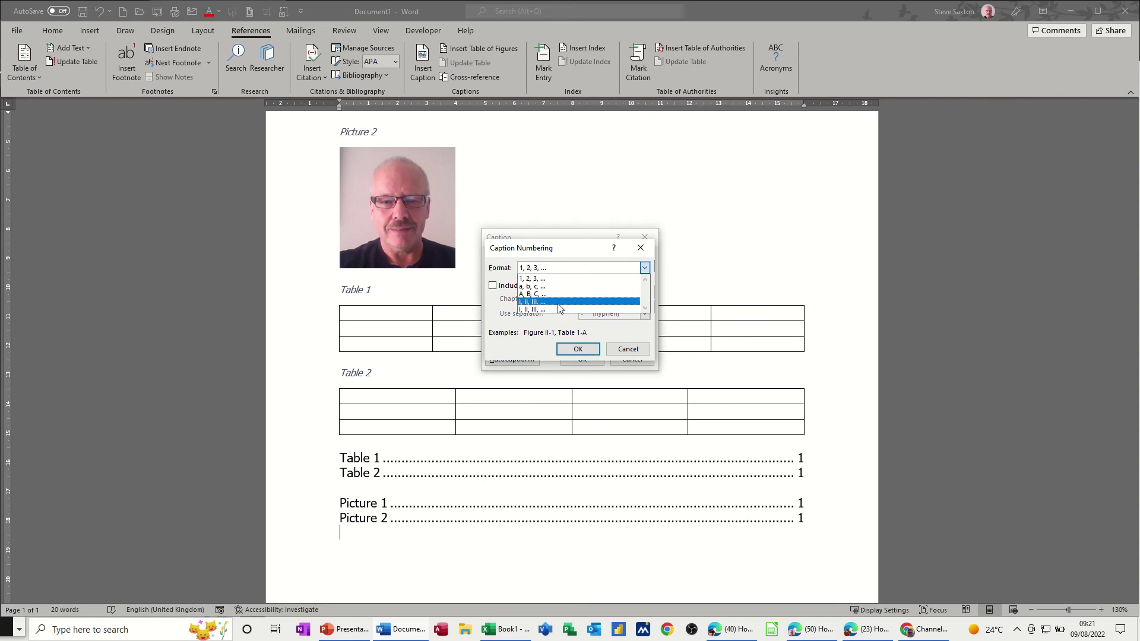
pyautogui.click(581, 249)
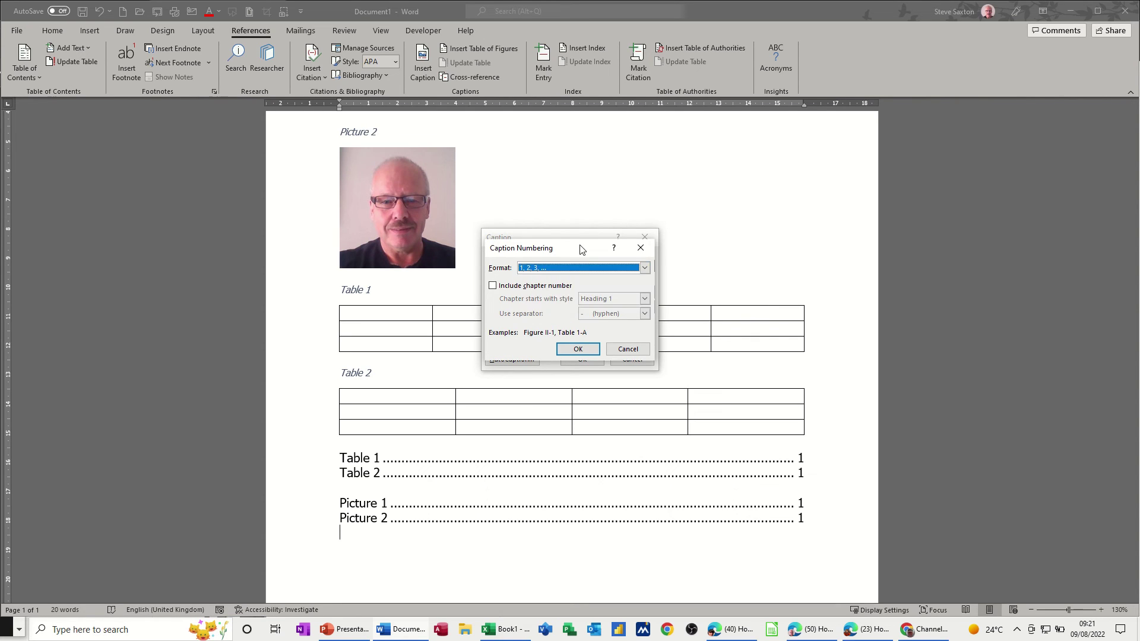
pyautogui.click(496, 289)
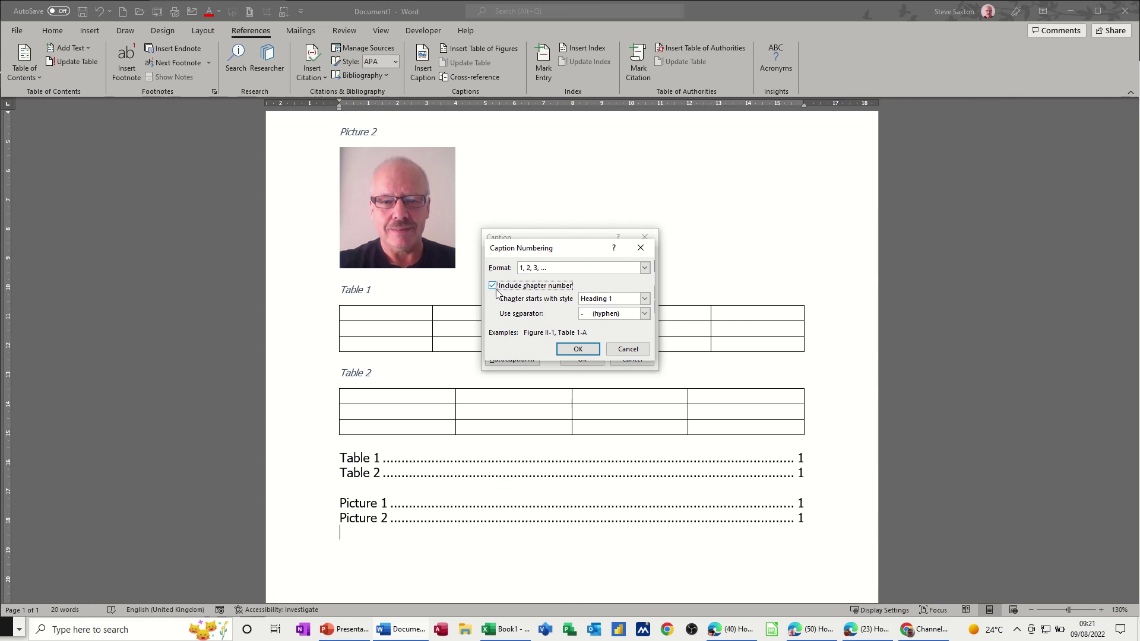
pyautogui.click(493, 287)
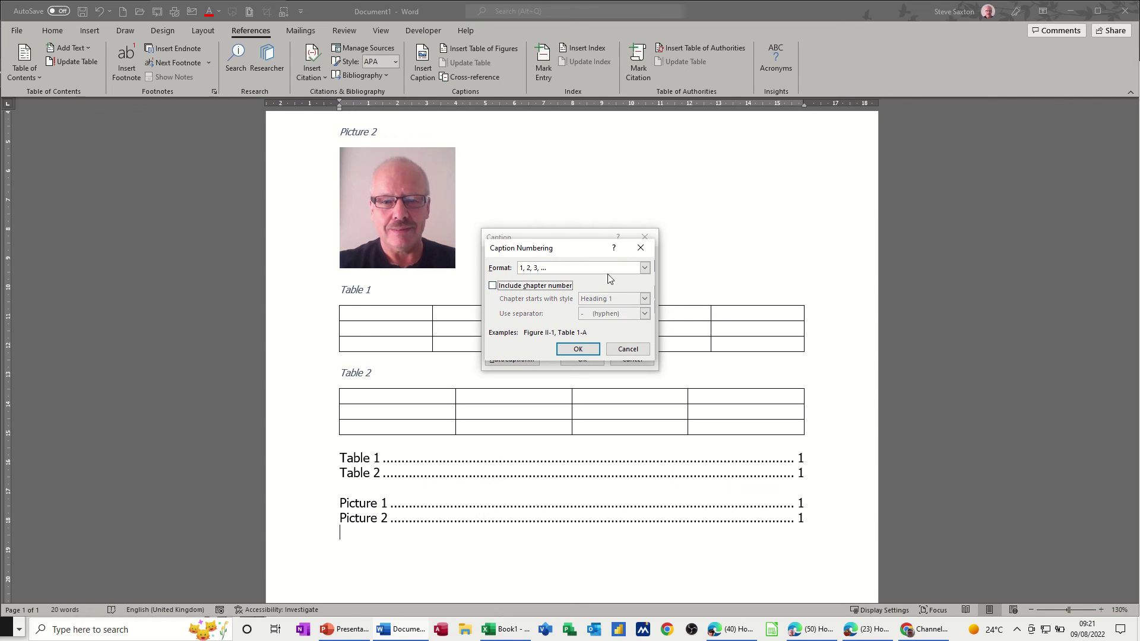
pyautogui.click(621, 351)
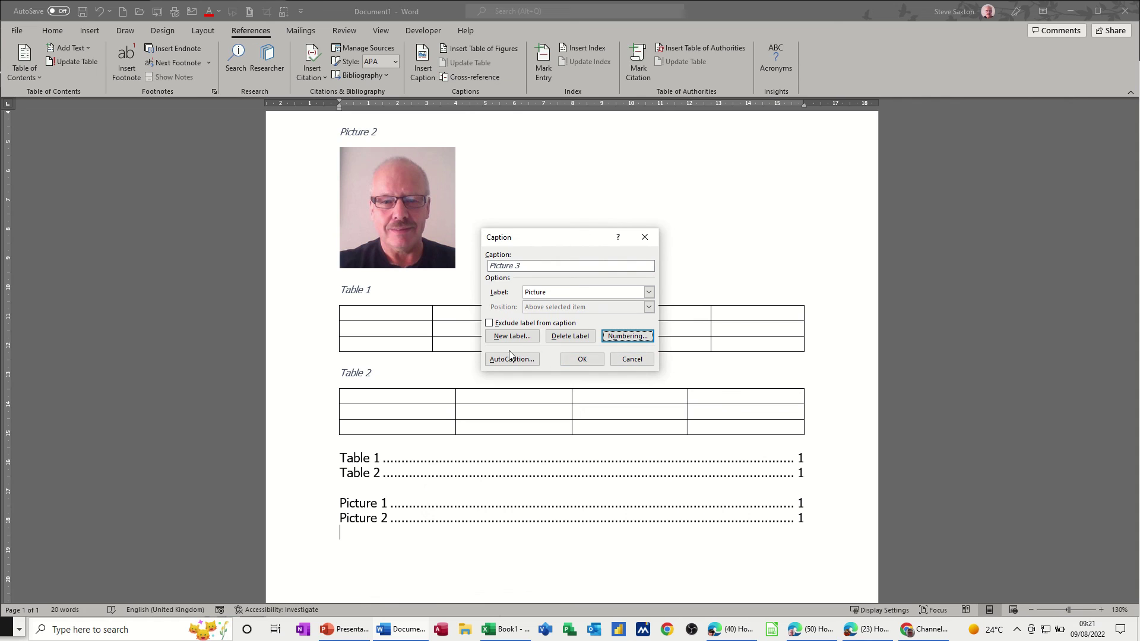
pyautogui.click(629, 359)
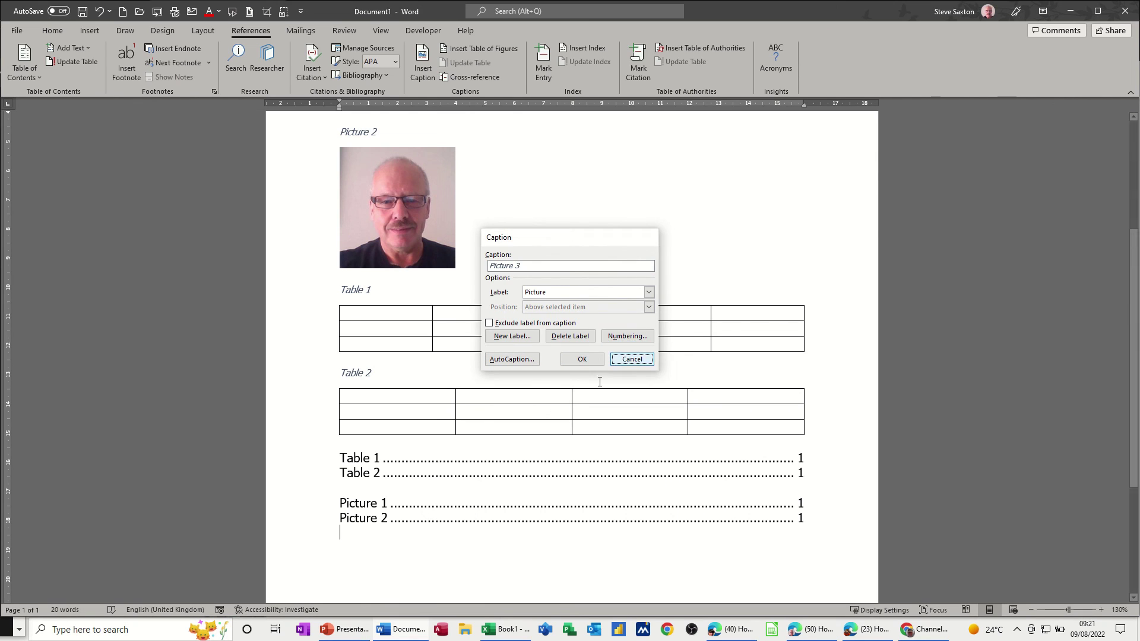